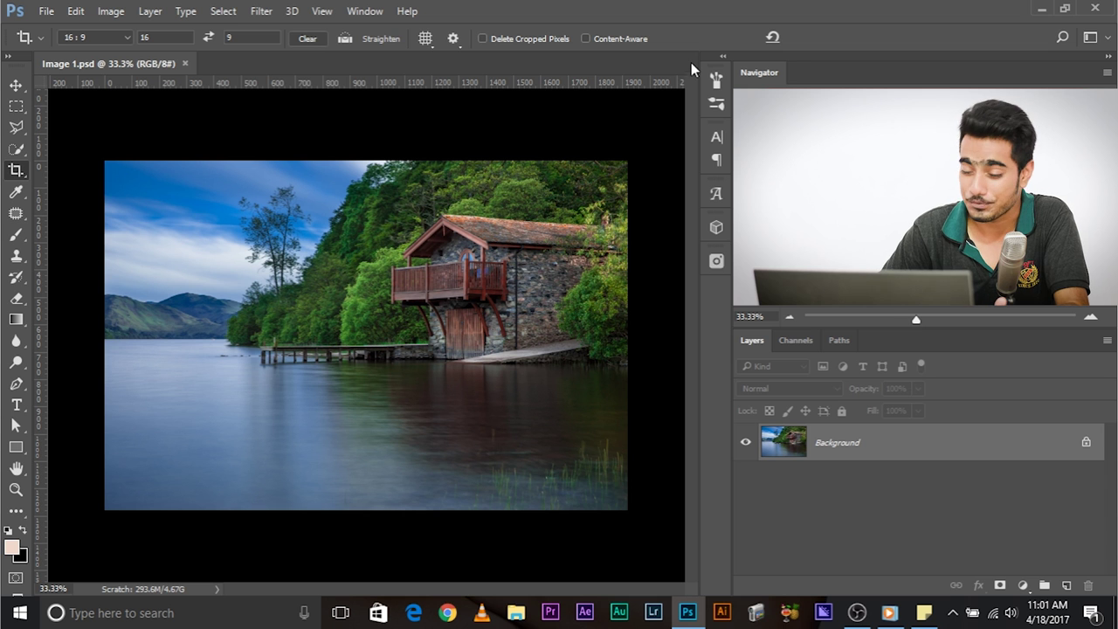
Browse the Pexels photo thumbnails, then hide the panel to reveal the full lake-house photo.
{"action": "left_click", "coordinate": [716, 261]}
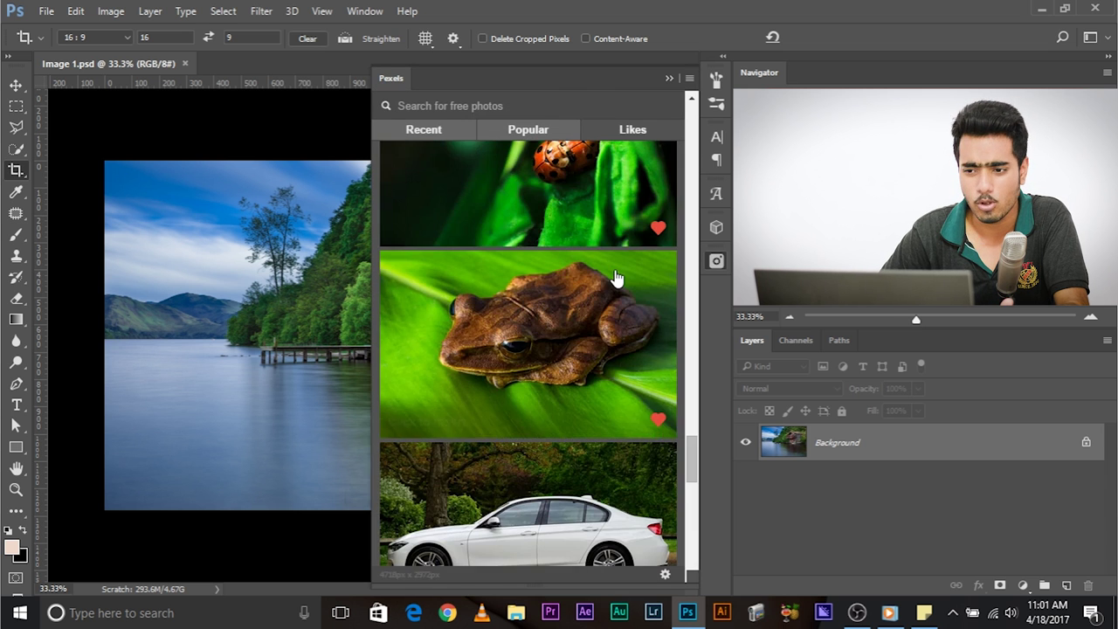
{"action": "scroll", "coordinate": [611, 279], "scroll_direction": "down", "scroll_amount": 10}
{"action": "mouse_move", "coordinate": [630, 275]}
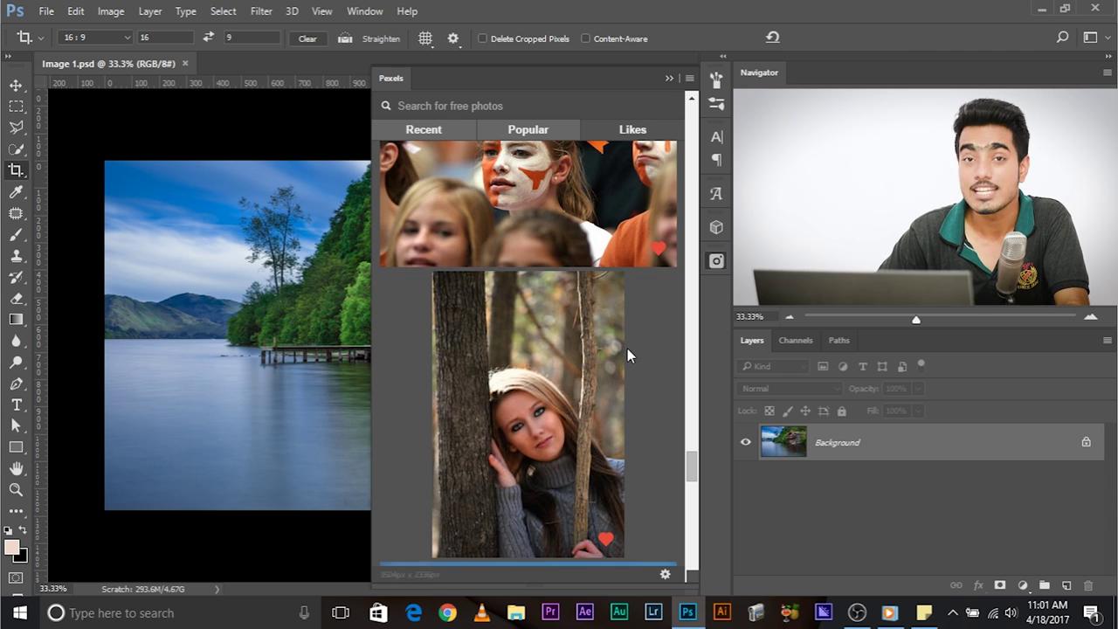
{"action": "mouse_move", "coordinate": [472, 341]}
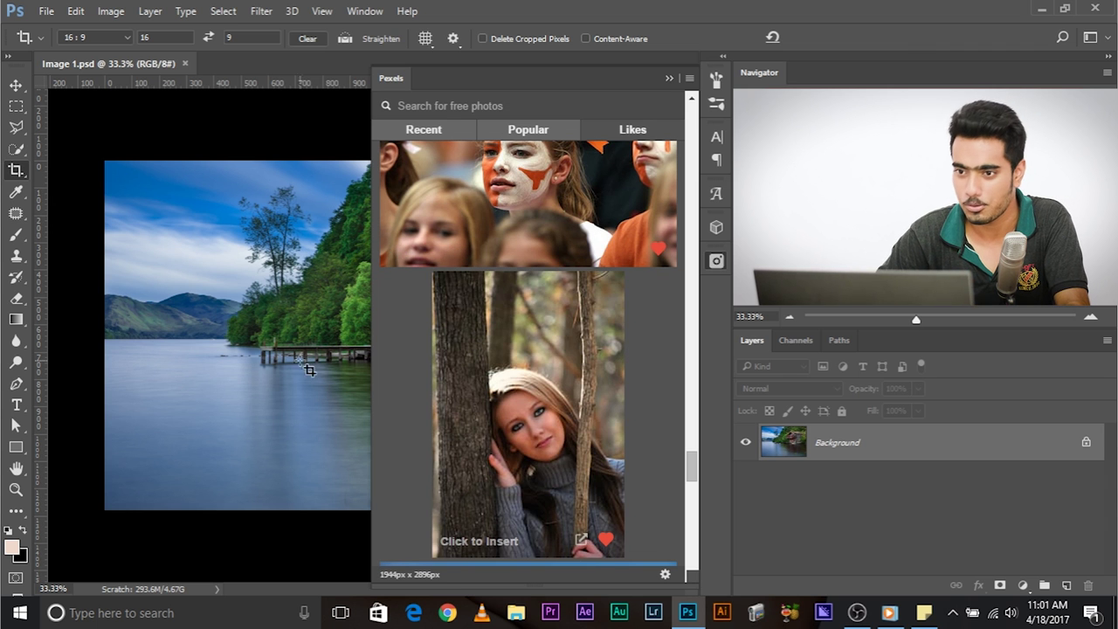
{"action": "left_click", "coordinate": [669, 78]}
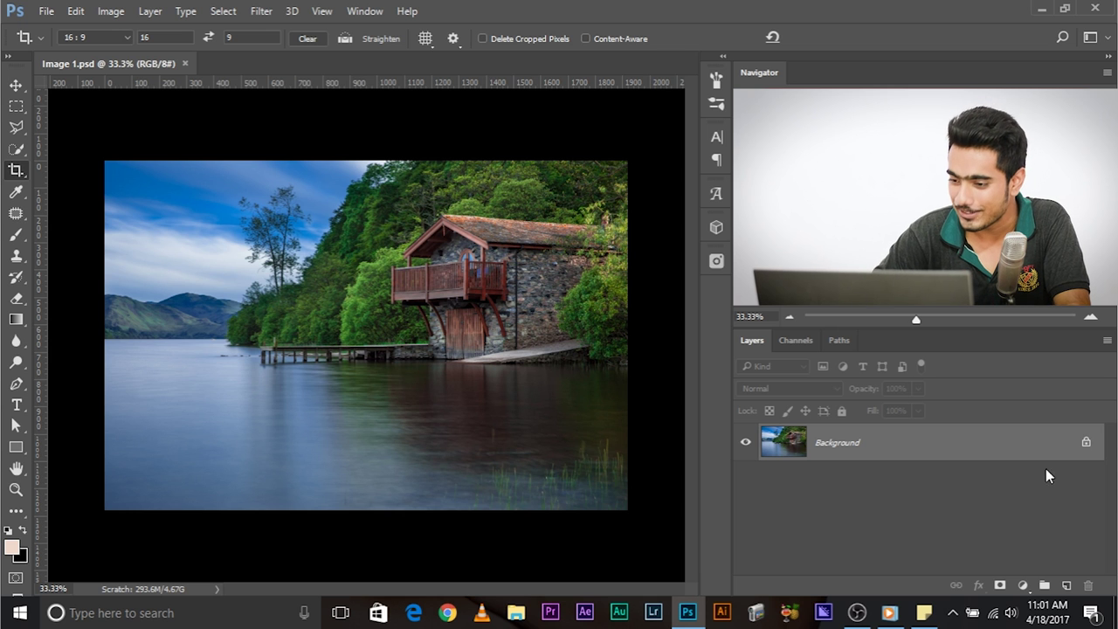
Add a Selective Color adjustment layer above the Background and close its Properties panel.
{"action": "left_click", "coordinate": [1022, 586]}
{"action": "left_click", "coordinate": [1017, 572]}
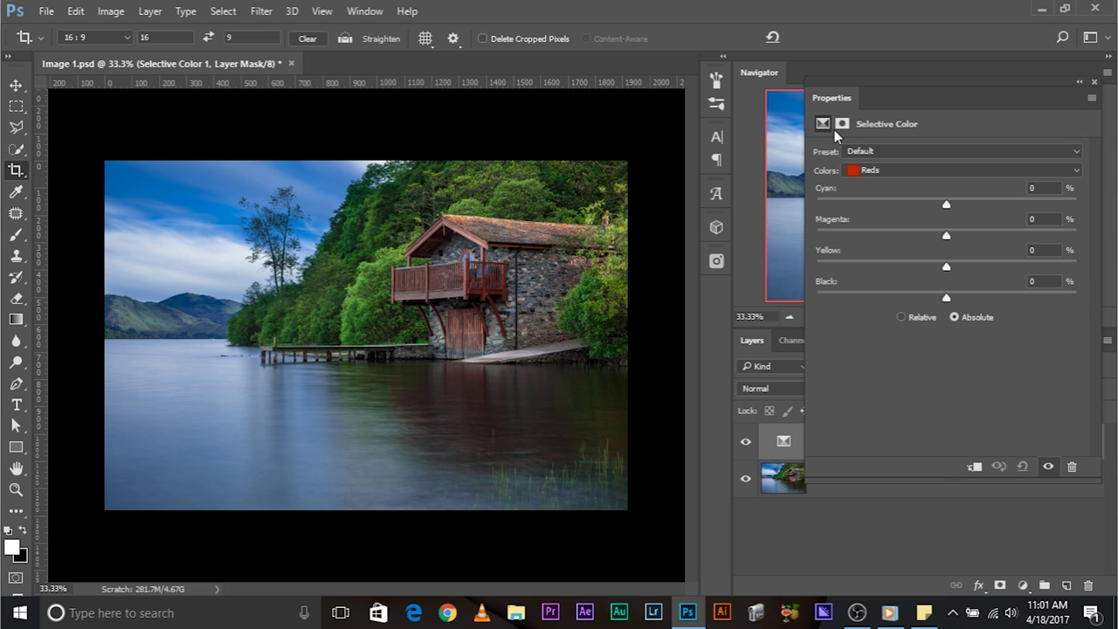
{"action": "left_click_drag", "start_coordinate": [1032, 84], "coordinate": [206, 139]}
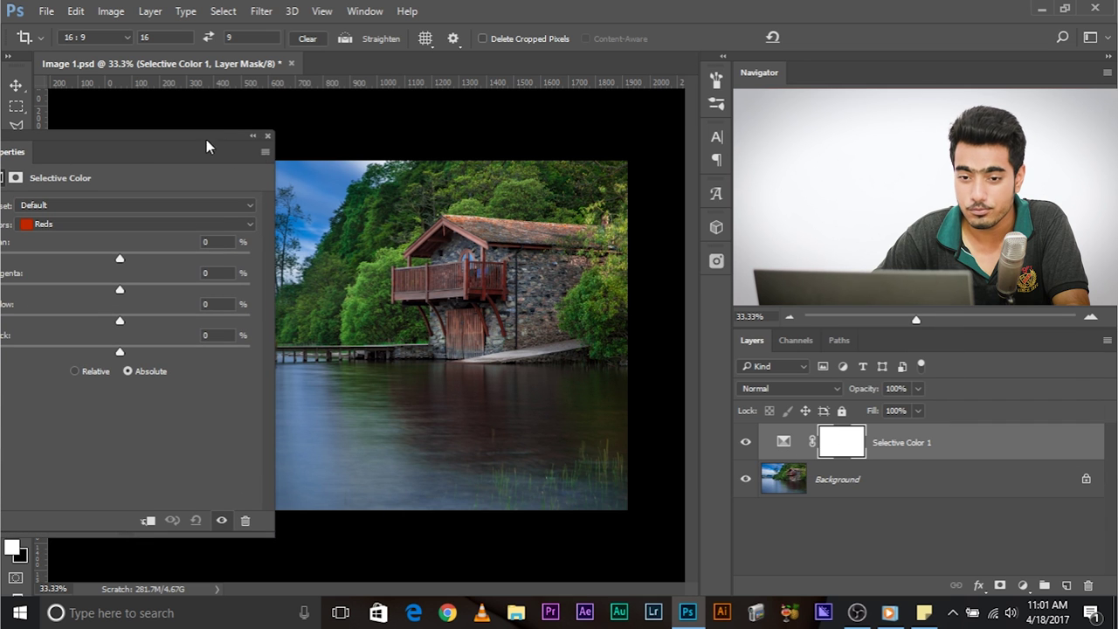
{"action": "left_click", "coordinate": [268, 135]}
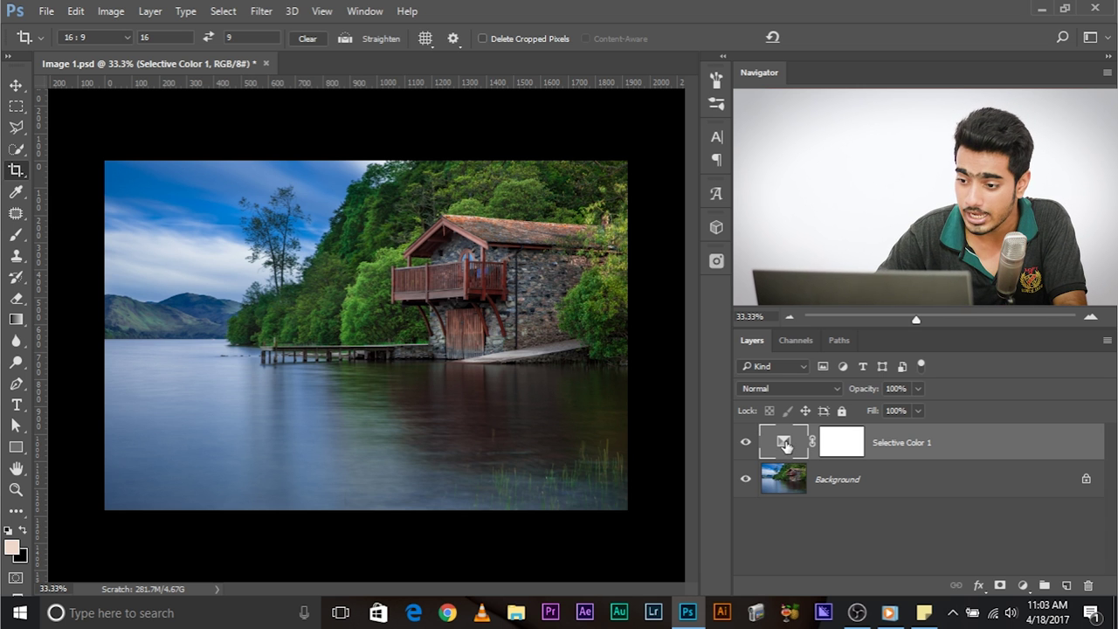
Reopen Selective Color 1's settings and review the presets and colour ranges, keeping Default and Reds.
{"action": "double_click", "coordinate": [785, 445]}
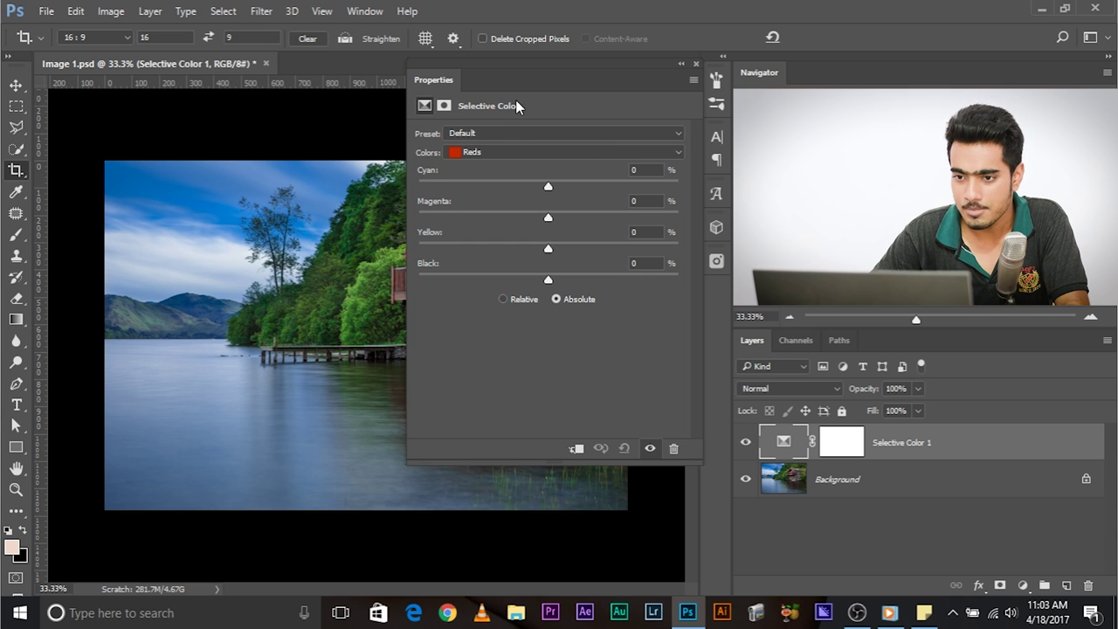
{"action": "left_click", "coordinate": [476, 133]}
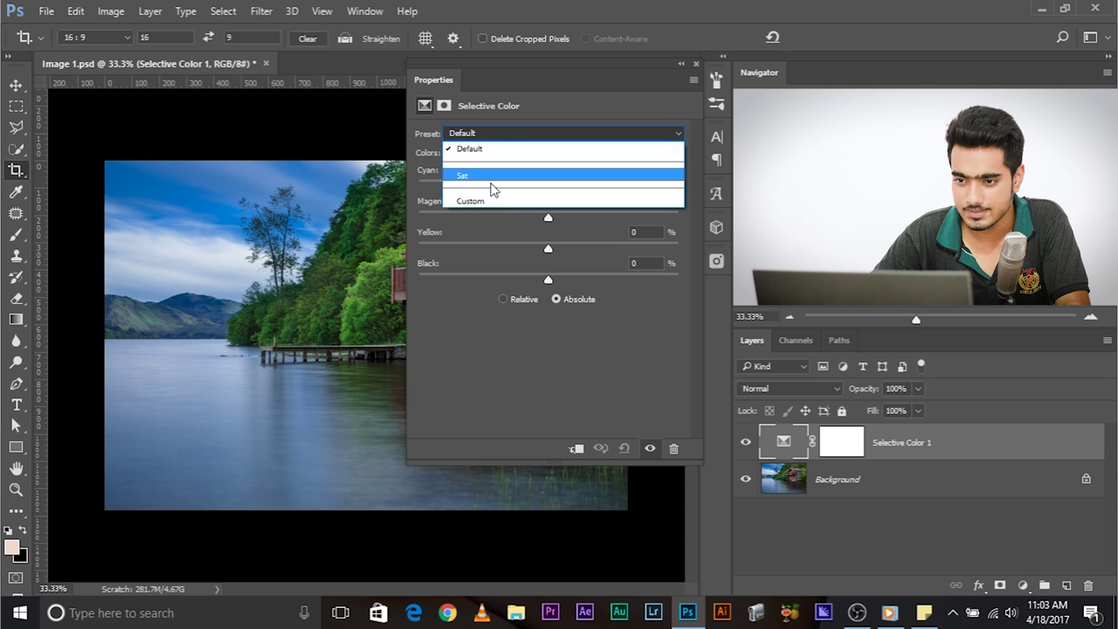
{"action": "left_click", "coordinate": [494, 132]}
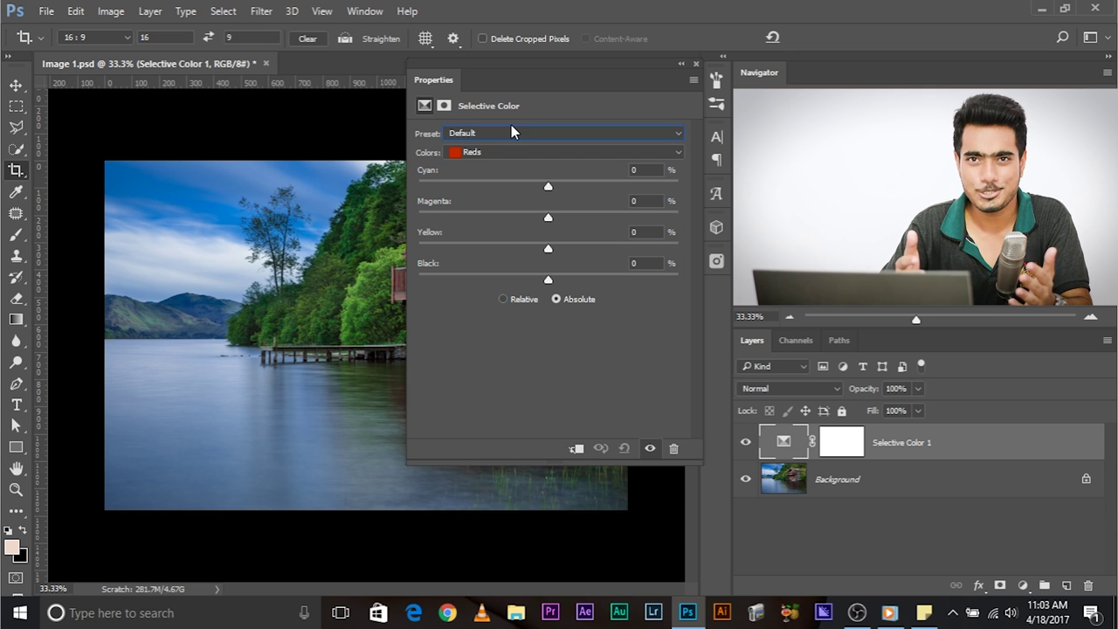
{"action": "left_click", "coordinate": [477, 154]}
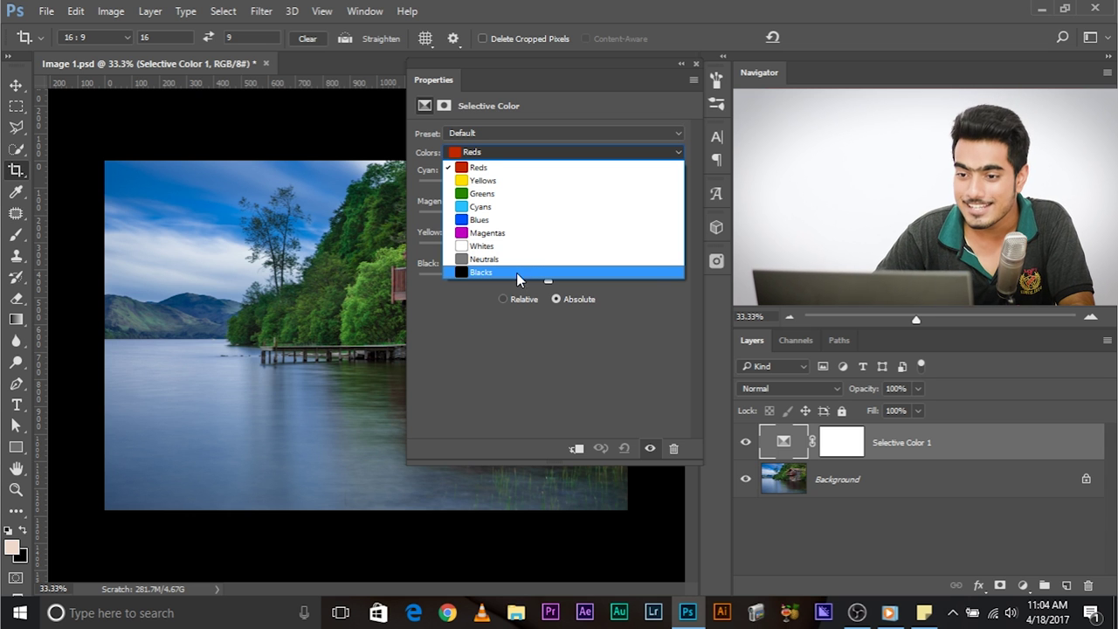
{"action": "left_click", "coordinate": [502, 168]}
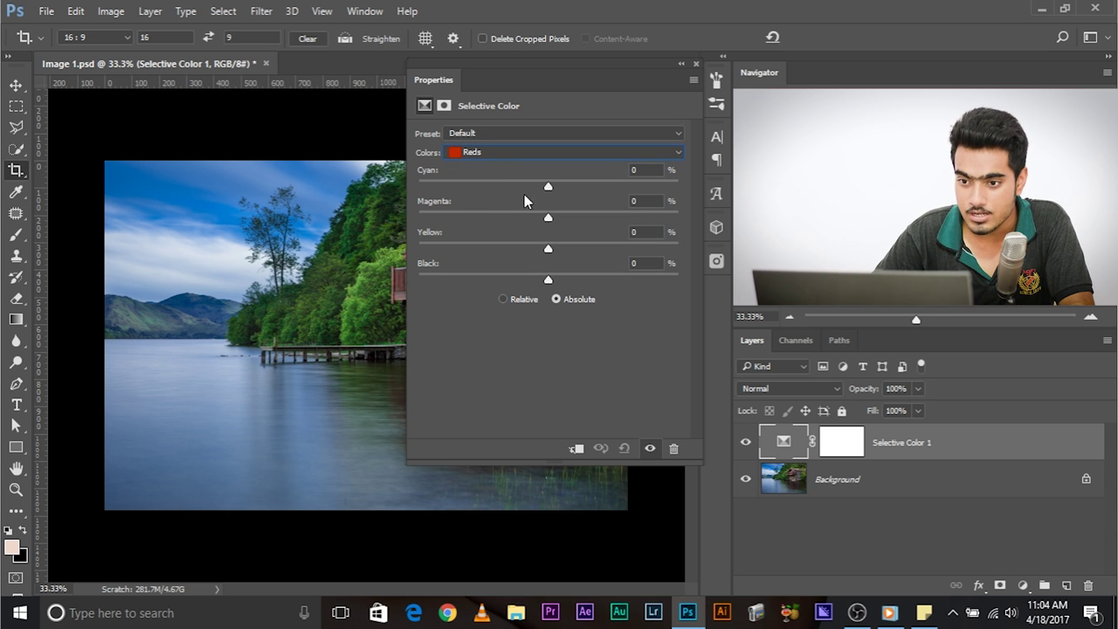
In the Reds range, set Cyan +100, Magenta -70 and Yellow +86.
{"action": "left_click_drag", "start_coordinate": [576, 185], "coordinate": [456, 185]}
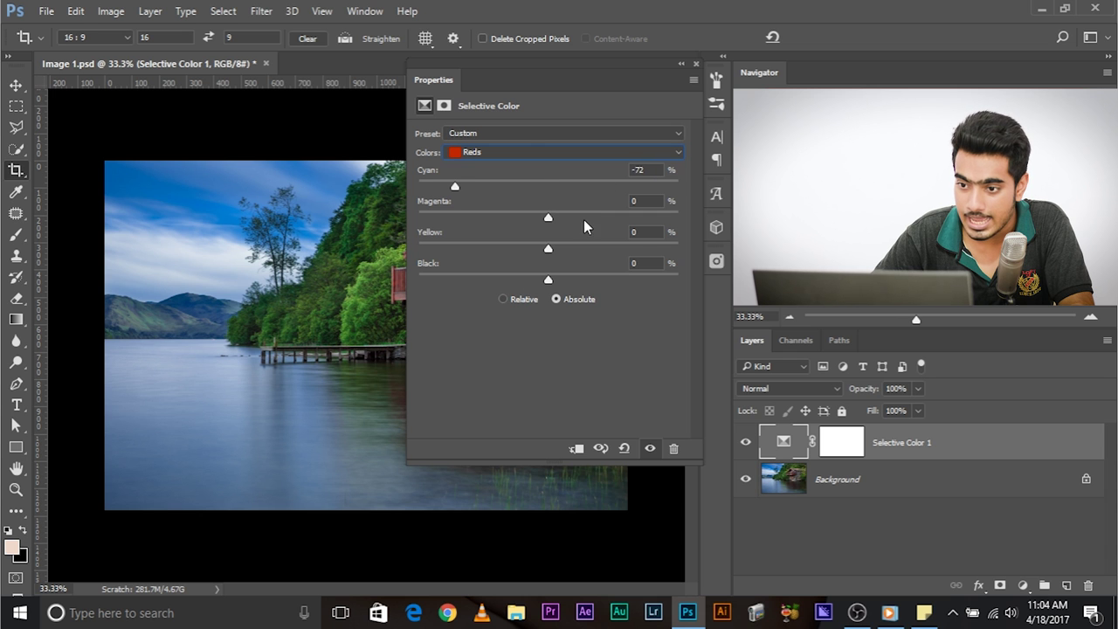
{"action": "left_click_drag", "start_coordinate": [455, 91], "coordinate": [68, 87]}
{"action": "left_click_drag", "start_coordinate": [88, 181], "coordinate": [323, 179]}
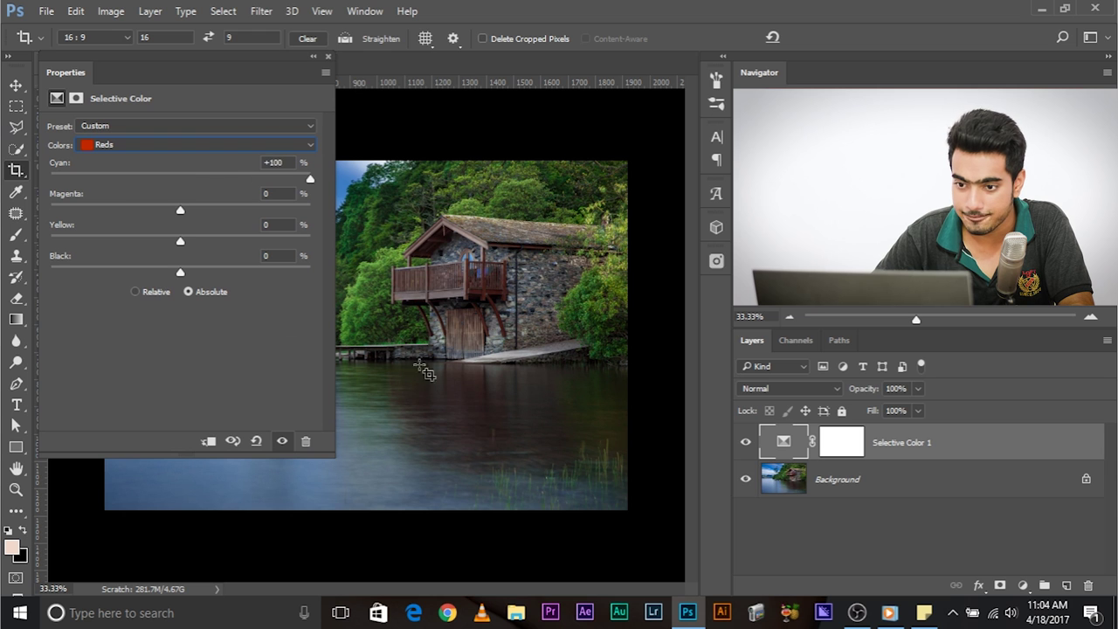
{"action": "left_click", "coordinate": [113, 144]}
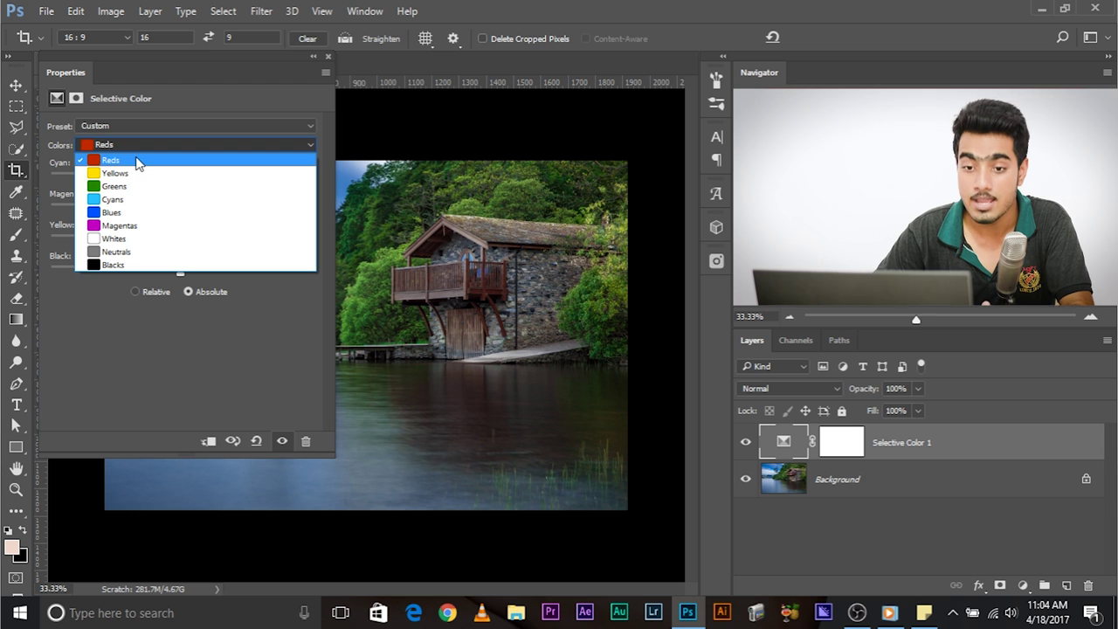
{"action": "left_click", "coordinate": [127, 162]}
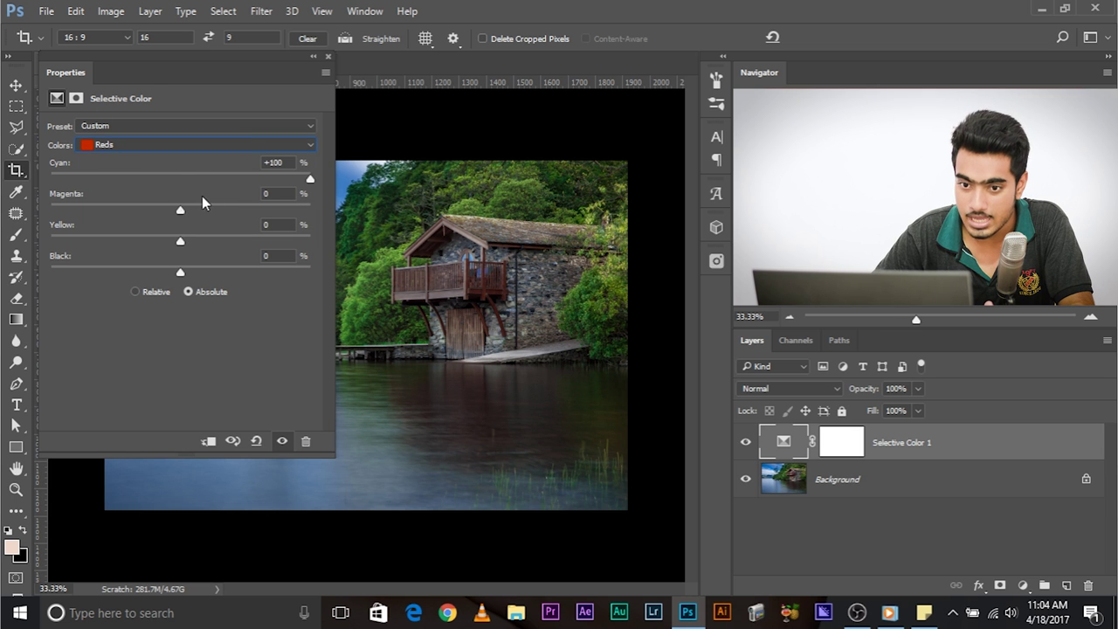
{"action": "left_click_drag", "start_coordinate": [310, 178], "coordinate": [250, 210]}
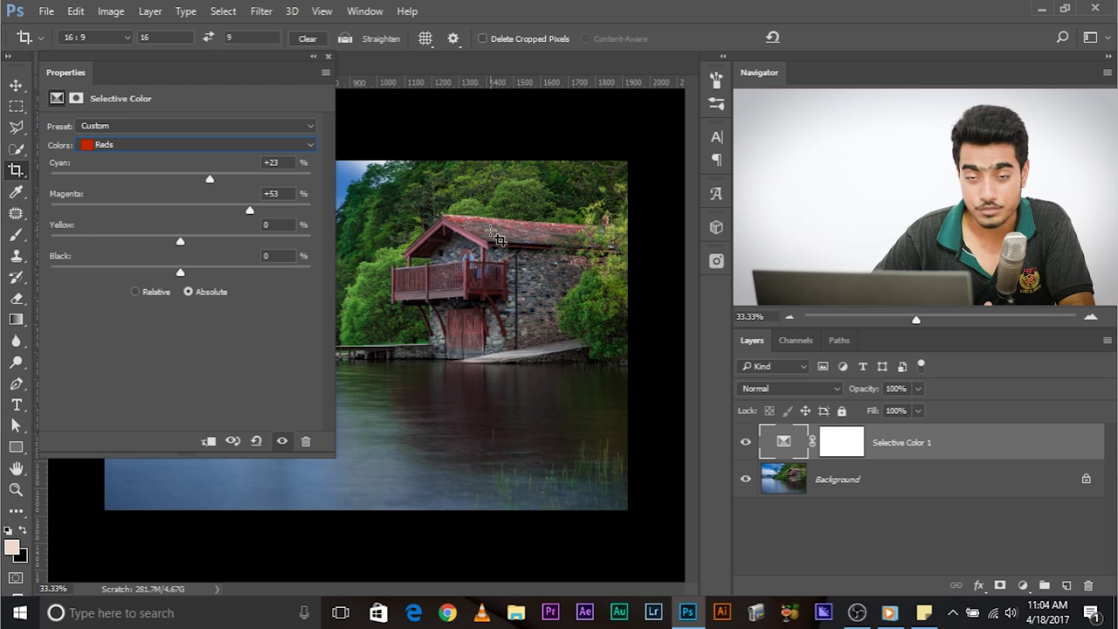
{"action": "left_click", "coordinate": [178, 180]}
{"action": "left_click_drag", "start_coordinate": [174, 181], "coordinate": [337, 182]}
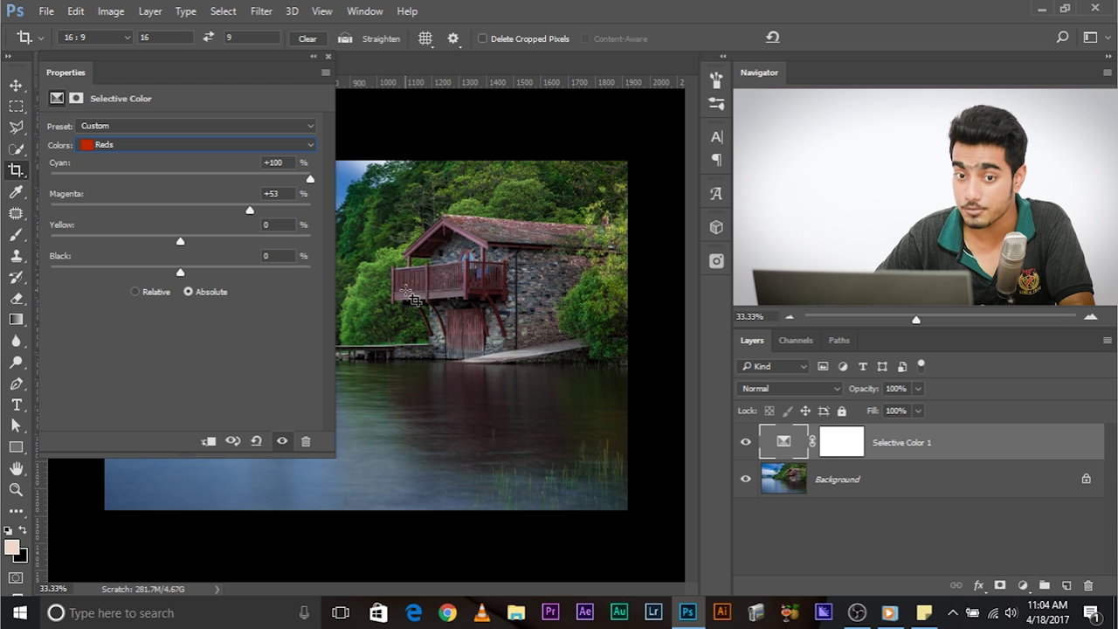
{"action": "left_click_drag", "start_coordinate": [250, 210], "coordinate": [103, 209]}
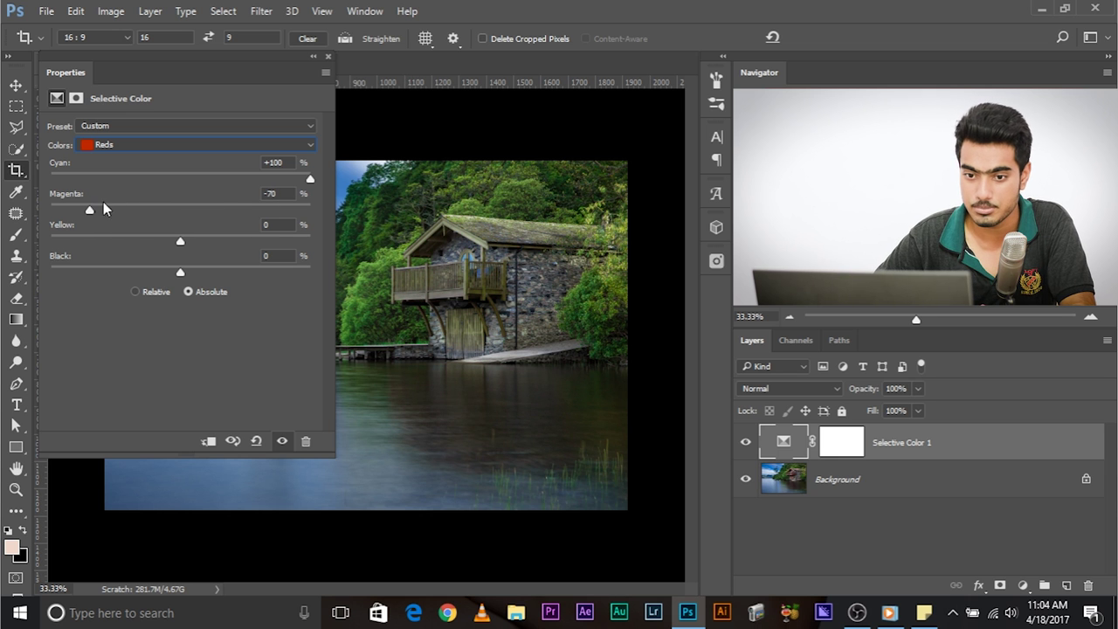
{"action": "left_click_drag", "start_coordinate": [183, 244], "coordinate": [291, 242]}
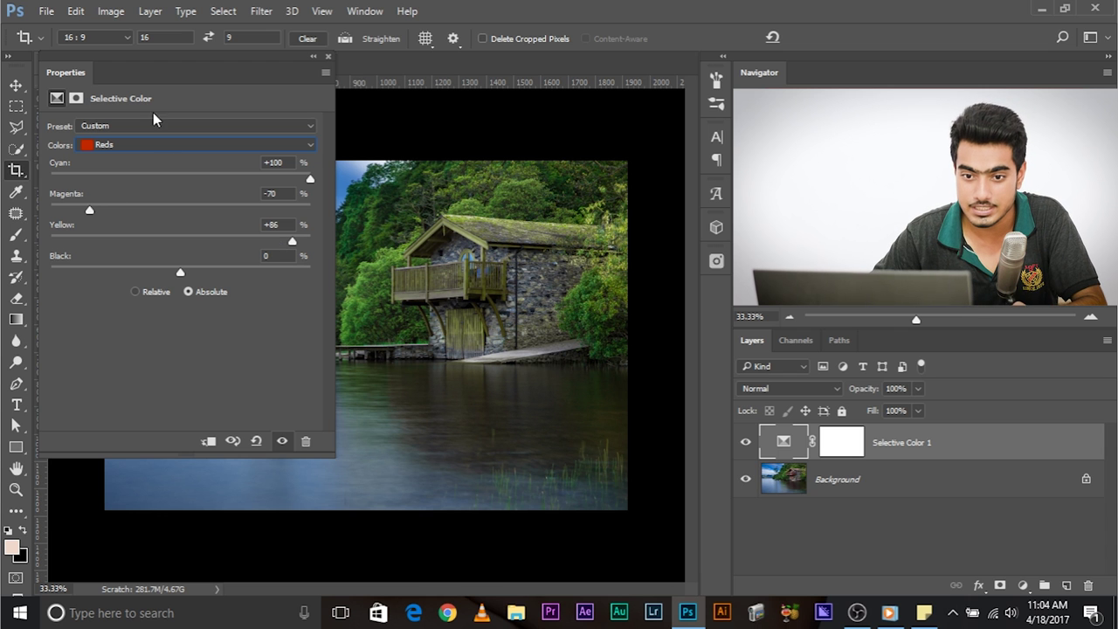
{"action": "left_click", "coordinate": [158, 144]}
{"action": "left_click", "coordinate": [145, 159]}
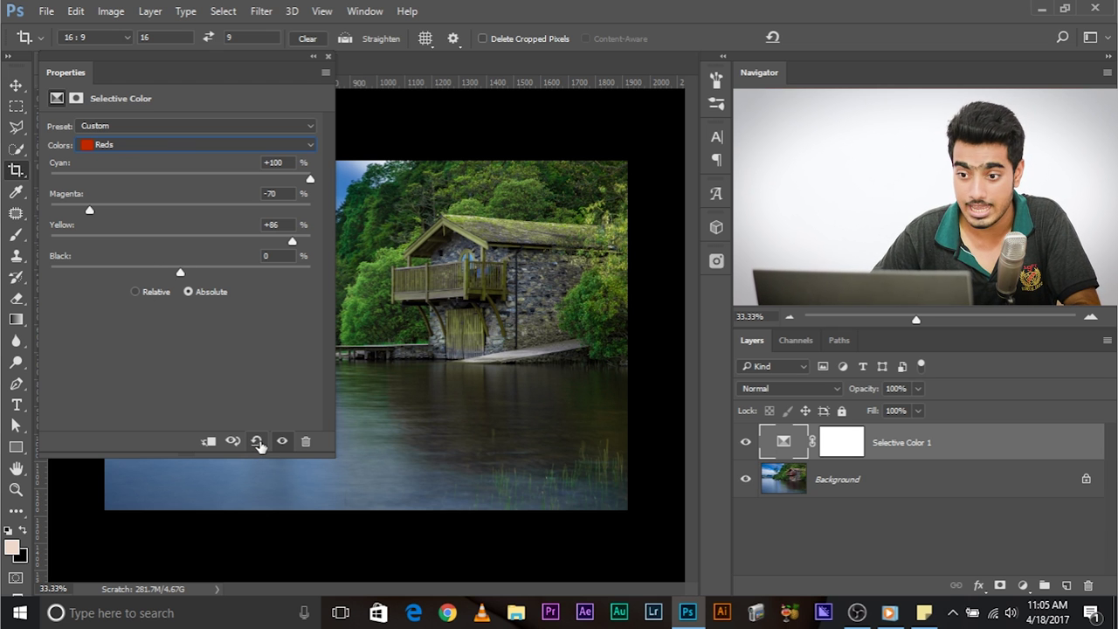
Reset the adjustment, clear Cyan from Reds and push Yellow in the Yellows to +100.
{"action": "left_click", "coordinate": [257, 442]}
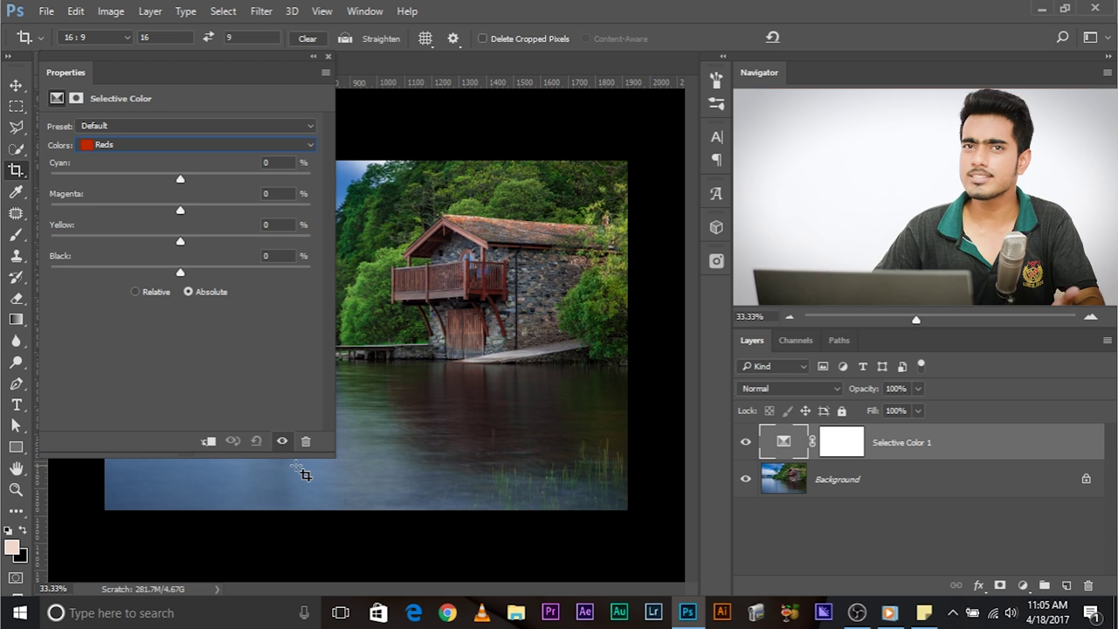
{"action": "left_click", "coordinate": [145, 151]}
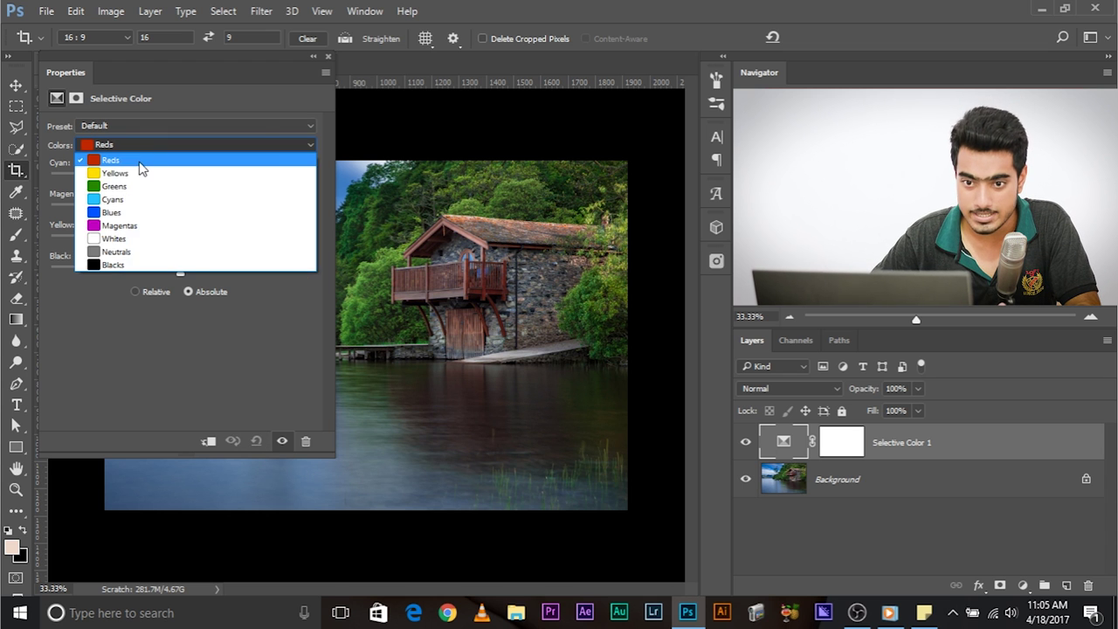
{"action": "left_click", "coordinate": [142, 150]}
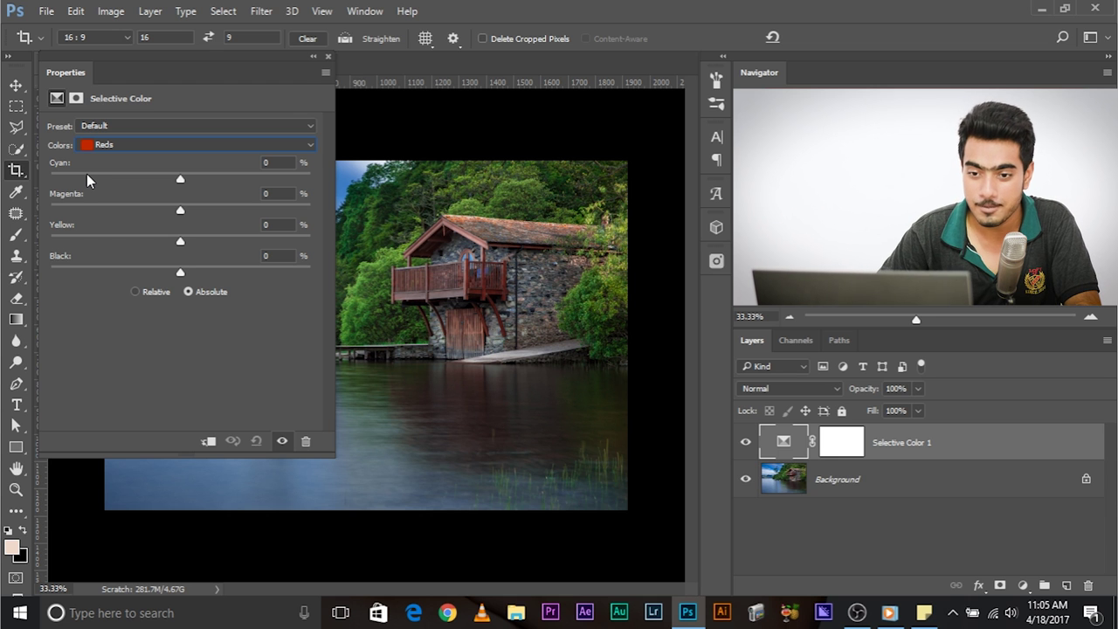
{"action": "left_click_drag", "start_coordinate": [65, 150], "coordinate": [3, 143]}
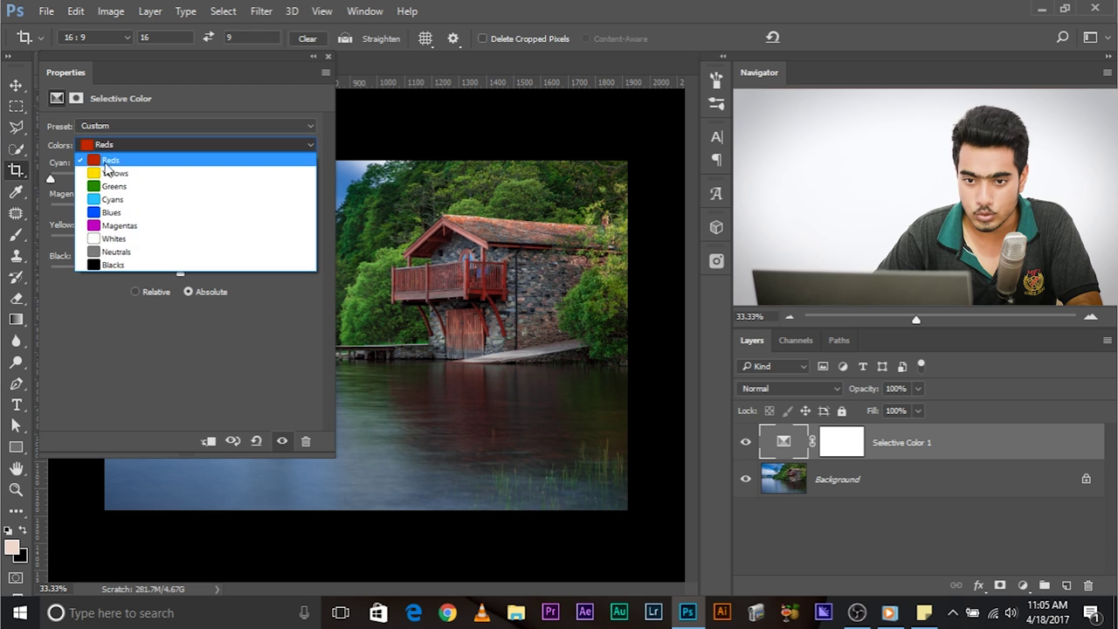
{"action": "left_click", "coordinate": [109, 173]}
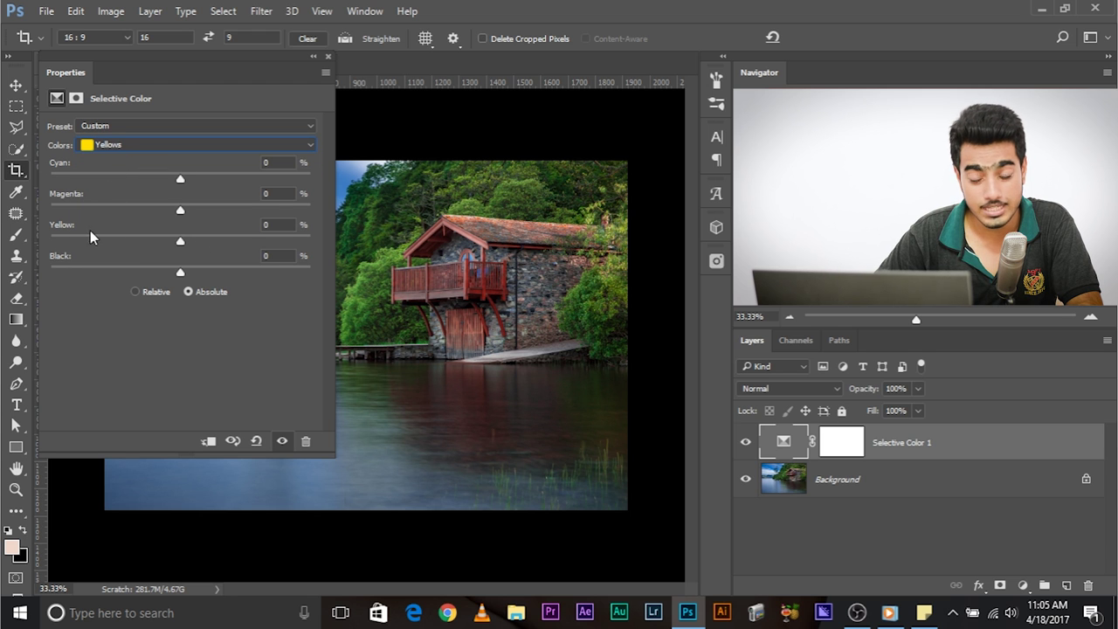
{"action": "left_click_drag", "start_coordinate": [179, 246], "coordinate": [372, 252]}
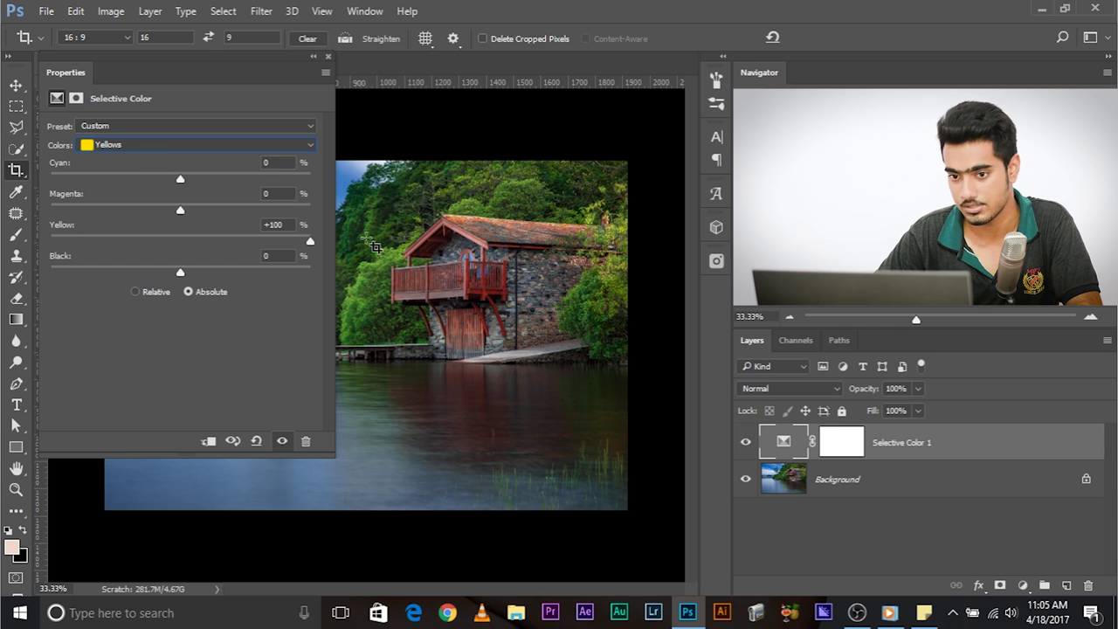
Set Magenta in the Greens range to -100.
{"action": "left_click", "coordinate": [191, 151]}
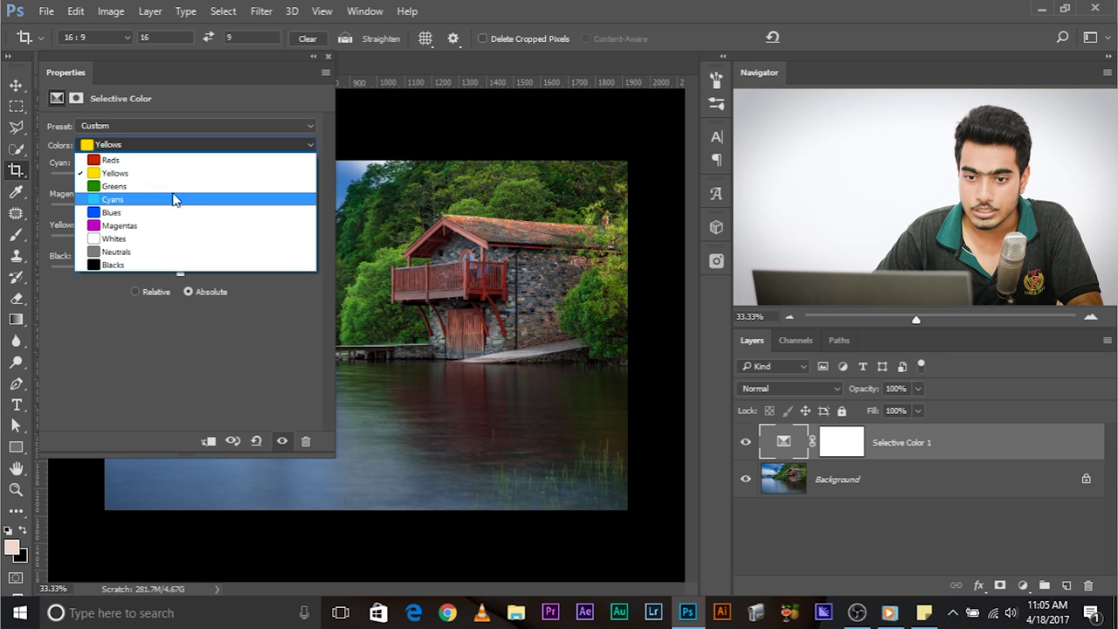
{"action": "left_click", "coordinate": [183, 185]}
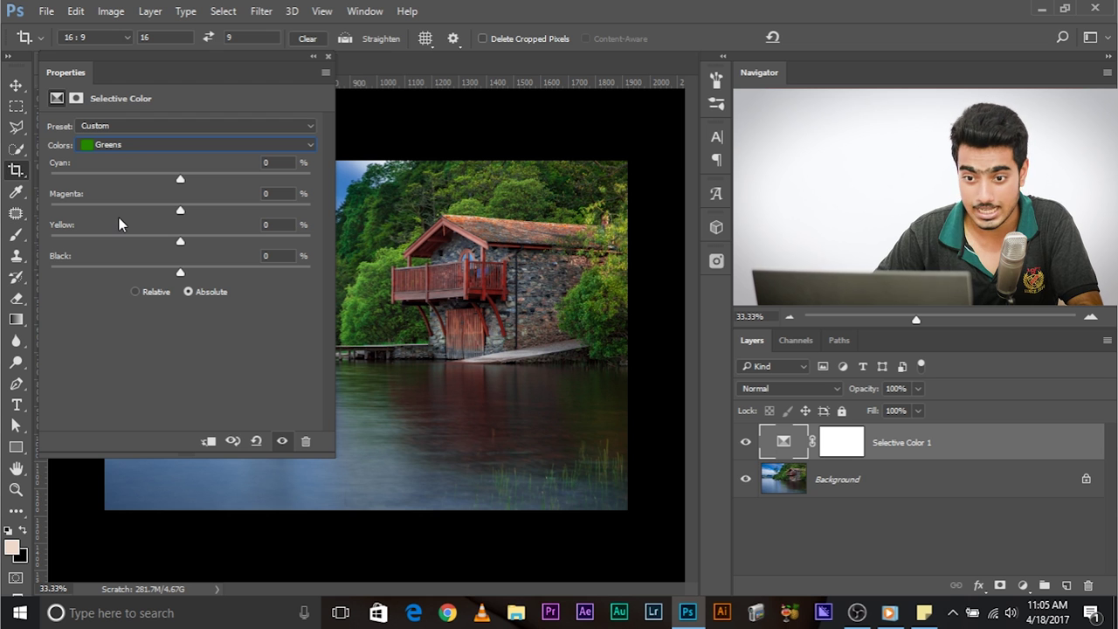
{"action": "left_click_drag", "start_coordinate": [186, 212], "coordinate": [27, 197]}
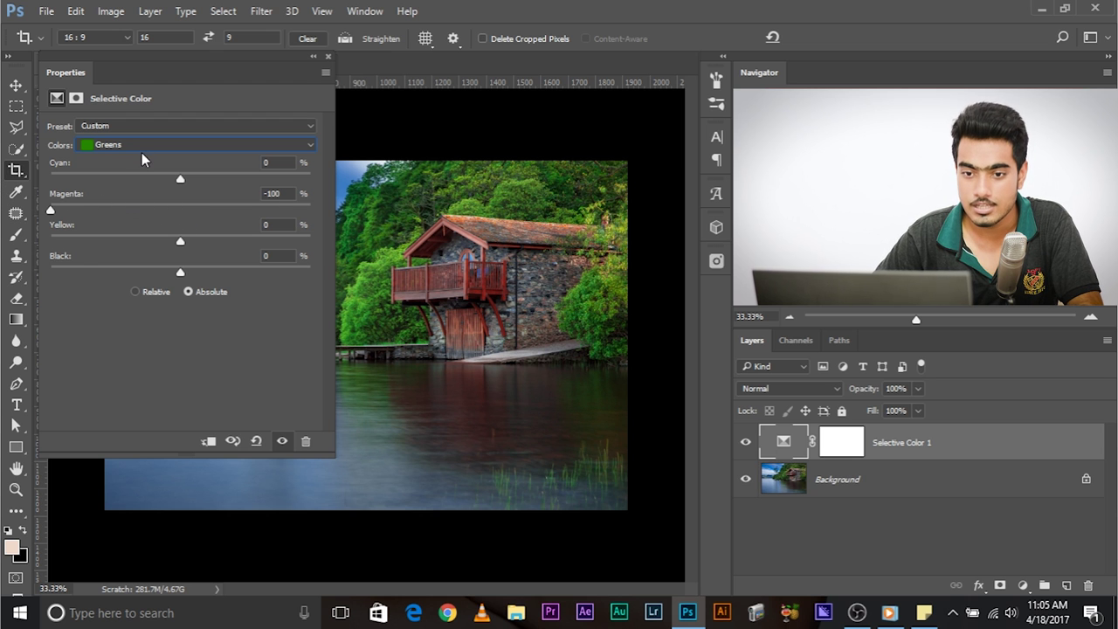
Set Yellow in the Blues range to -100.
{"action": "left_click", "coordinate": [141, 150]}
{"action": "left_click", "coordinate": [137, 200]}
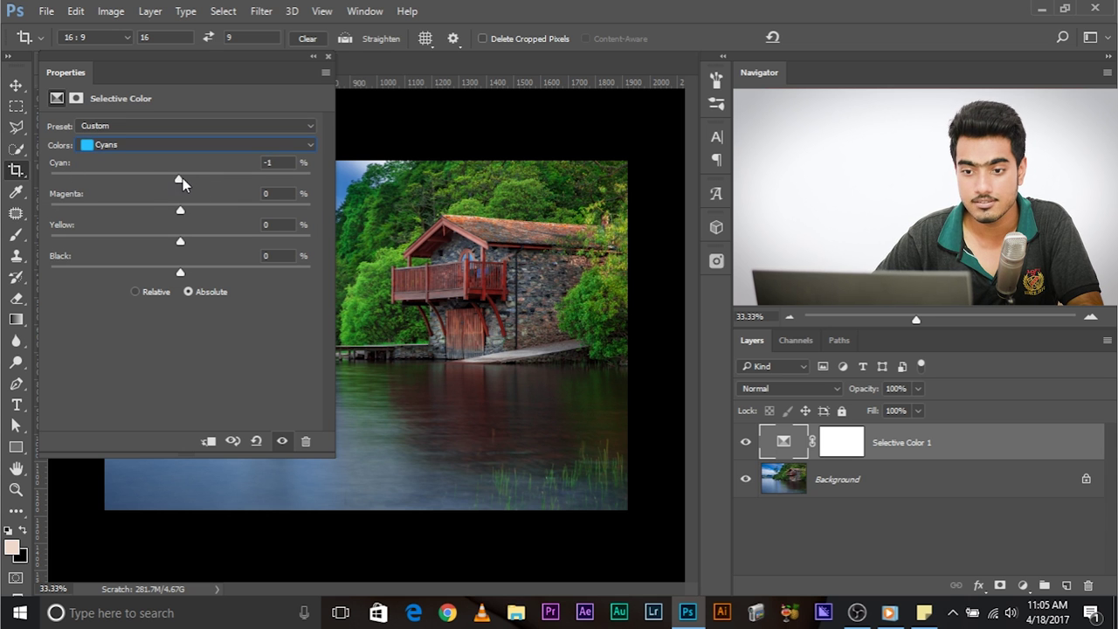
{"action": "left_click", "coordinate": [229, 150]}
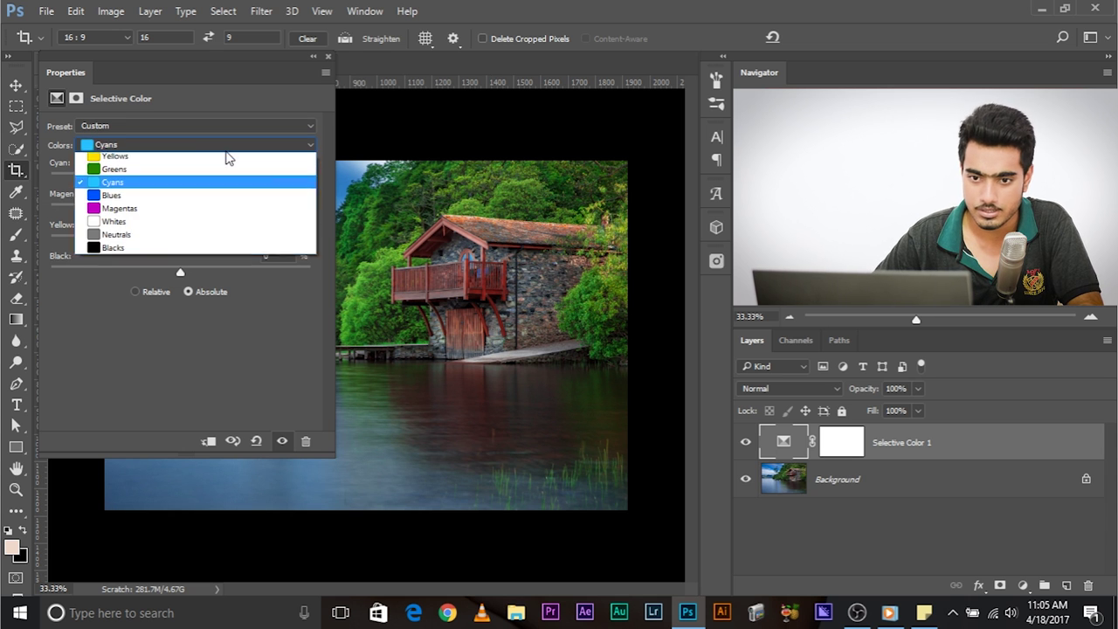
{"action": "left_click", "coordinate": [175, 210]}
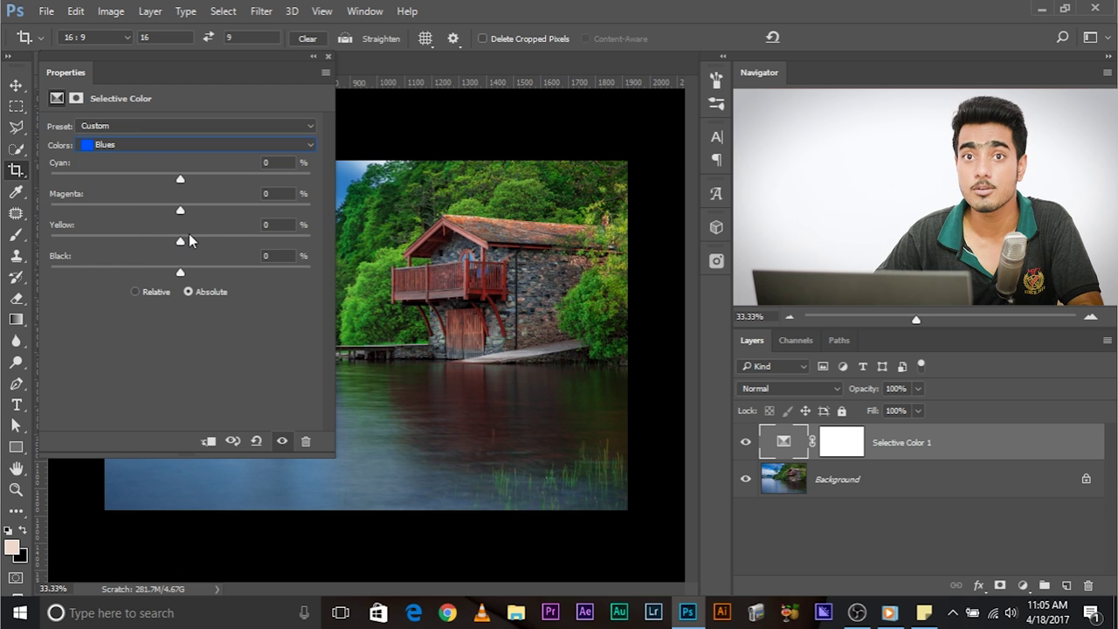
{"action": "left_click_drag", "start_coordinate": [181, 245], "coordinate": [32, 240]}
Set Magenta in the Magentas range to +100.
{"action": "left_click", "coordinate": [126, 145]}
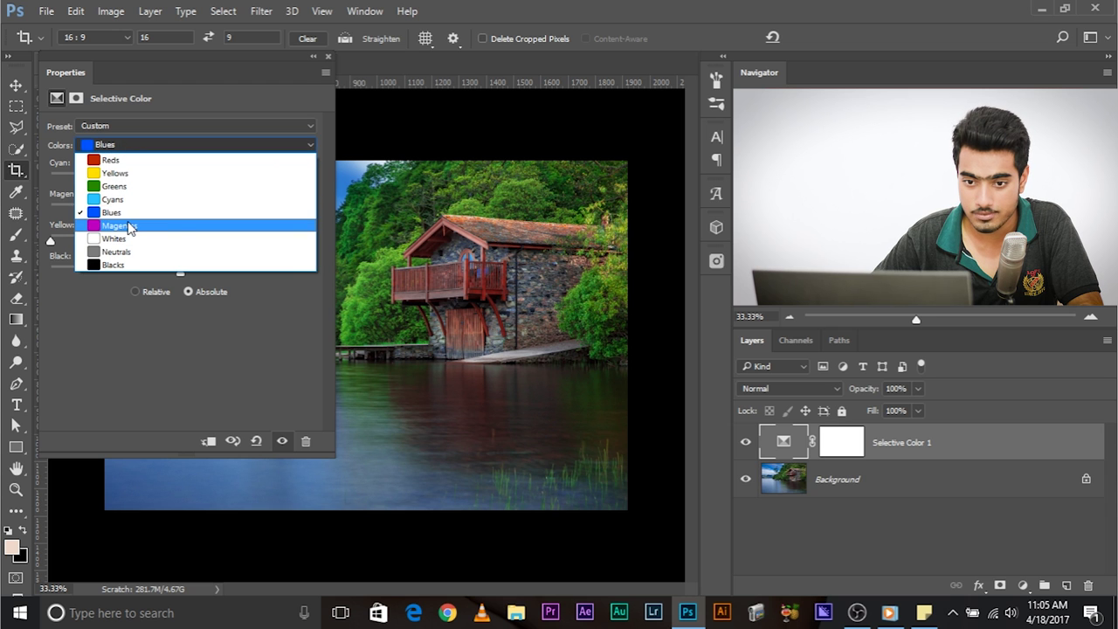
{"action": "left_click", "coordinate": [127, 223]}
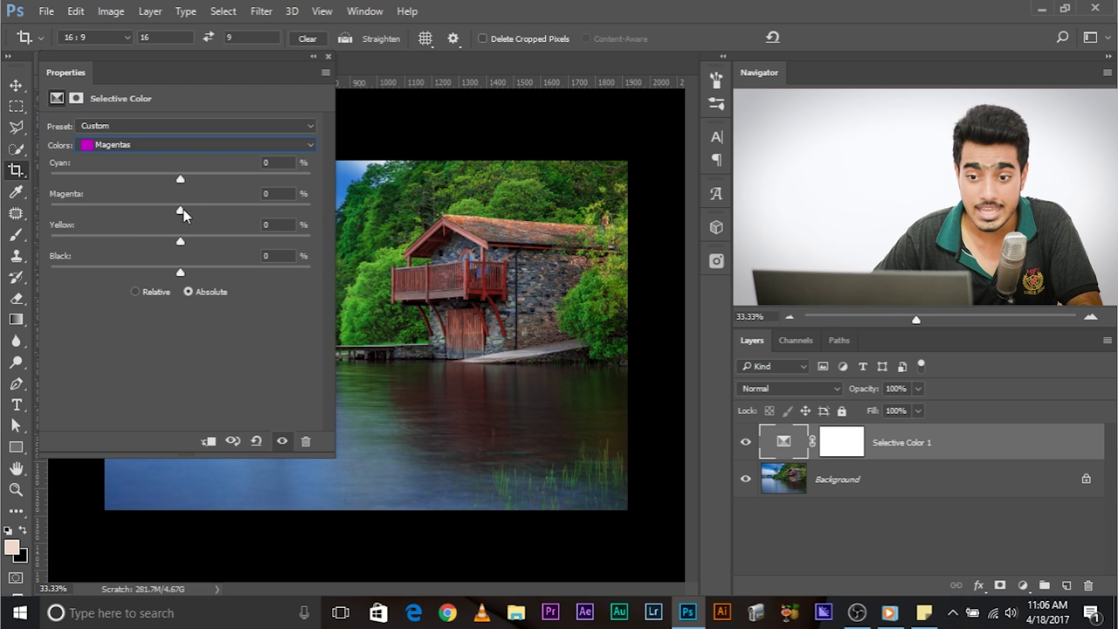
{"action": "left_click_drag", "start_coordinate": [183, 214], "coordinate": [605, 232]}
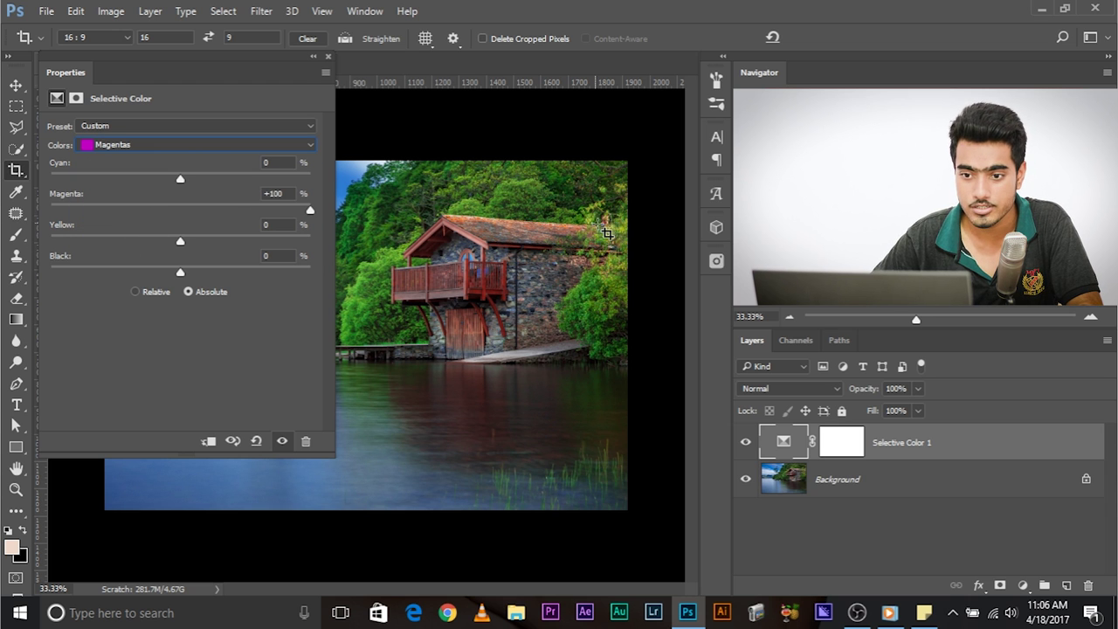
Save the custom Selective Color settings from the Properties menu as preset 'Saturation.asv'.
{"action": "left_click", "coordinate": [325, 75]}
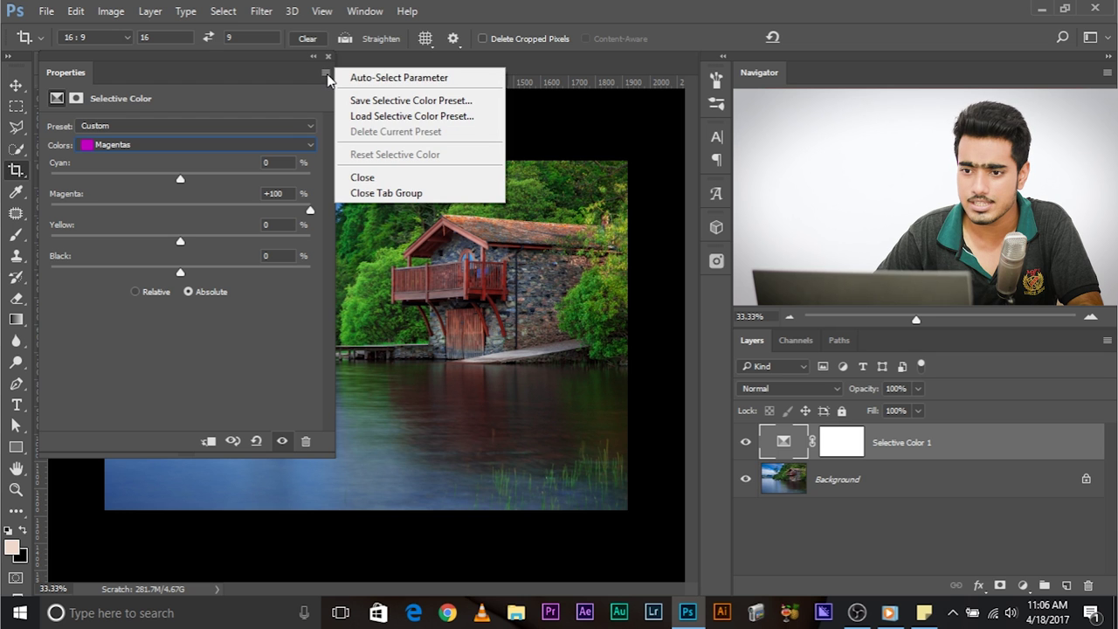
{"action": "left_click", "coordinate": [371, 101]}
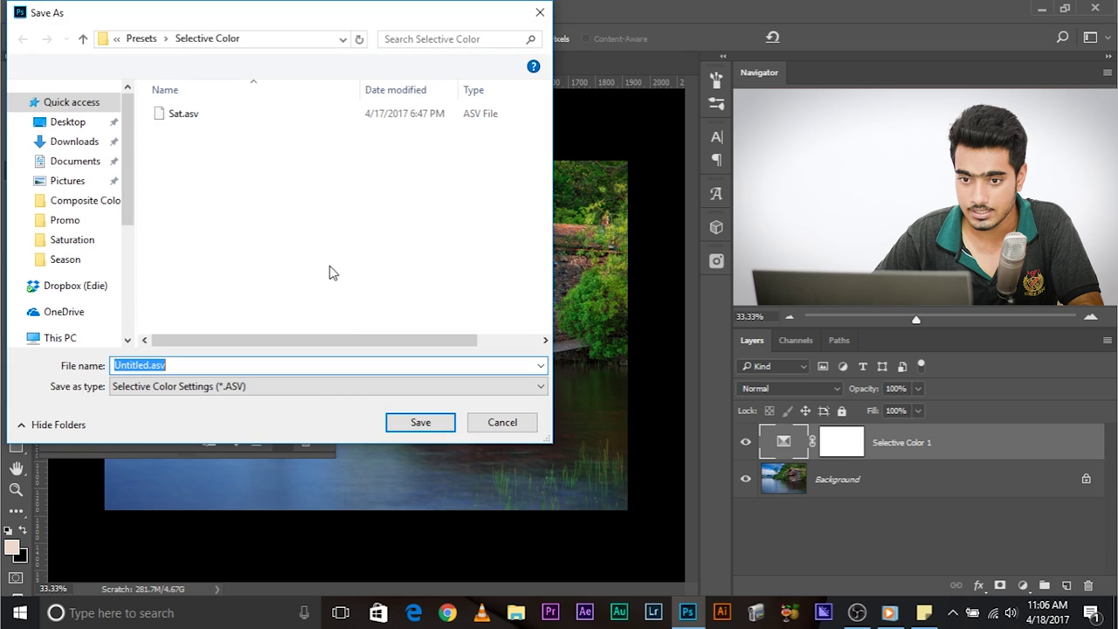
{"action": "left_click", "coordinate": [145, 365]}
{"action": "left_click_drag", "start_coordinate": [150, 365], "coordinate": [4, 326]}
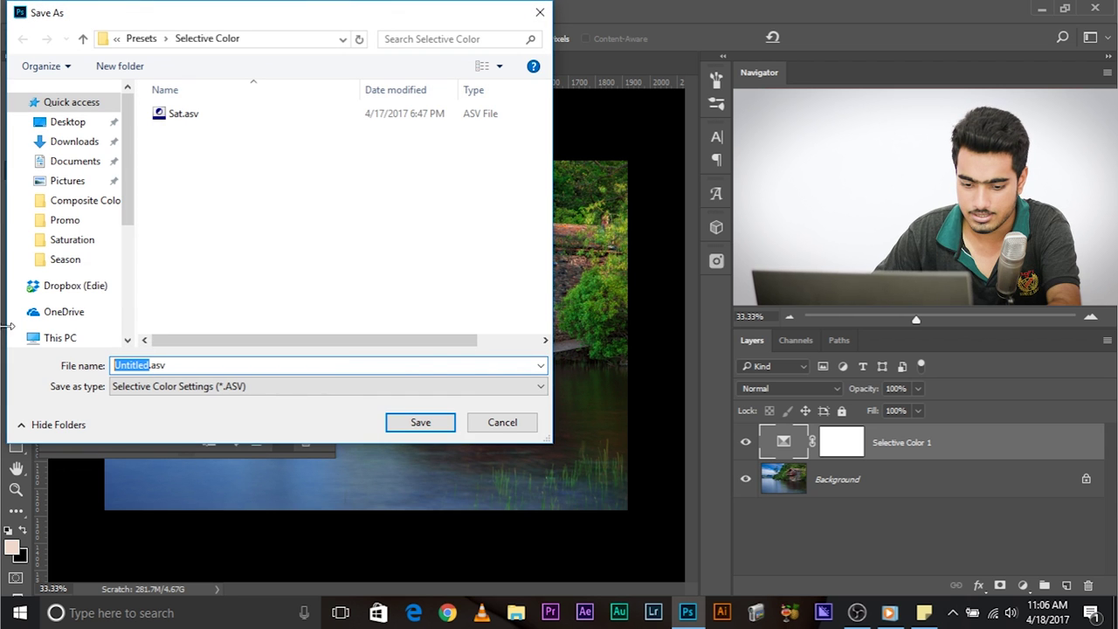
{"action": "type", "text": "Saturatio"}
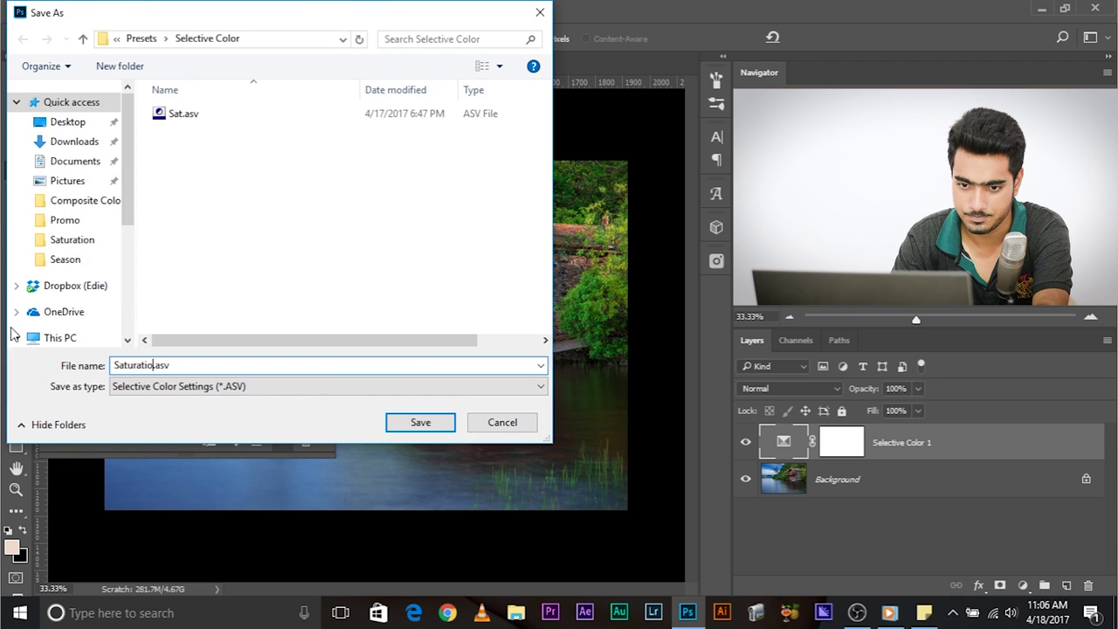
{"action": "type", "text": "n"}
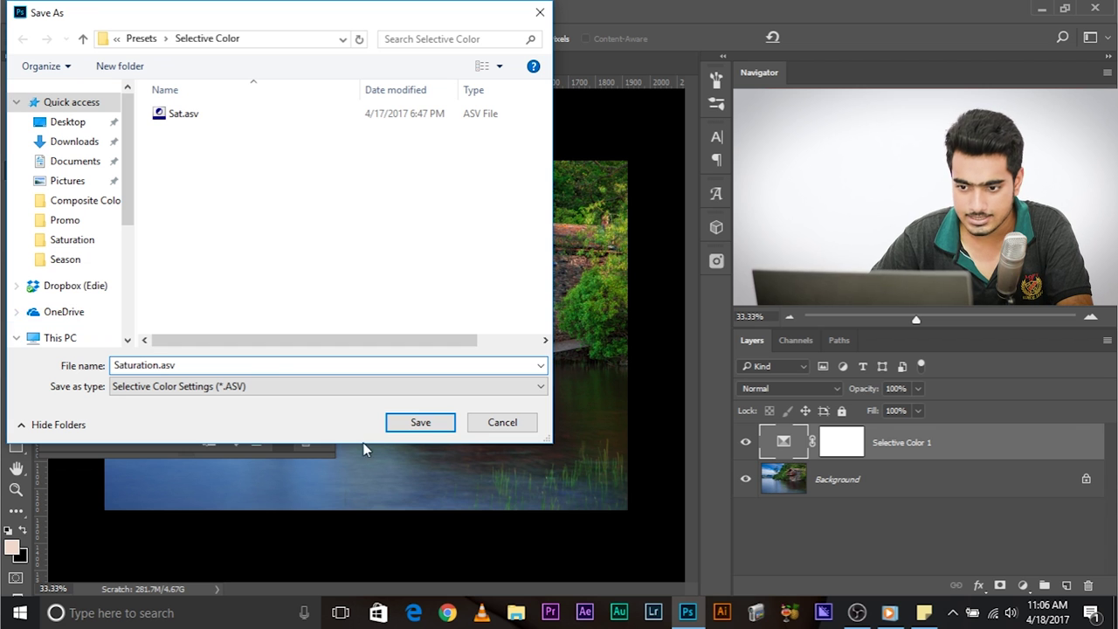
{"action": "left_click", "coordinate": [420, 422]}
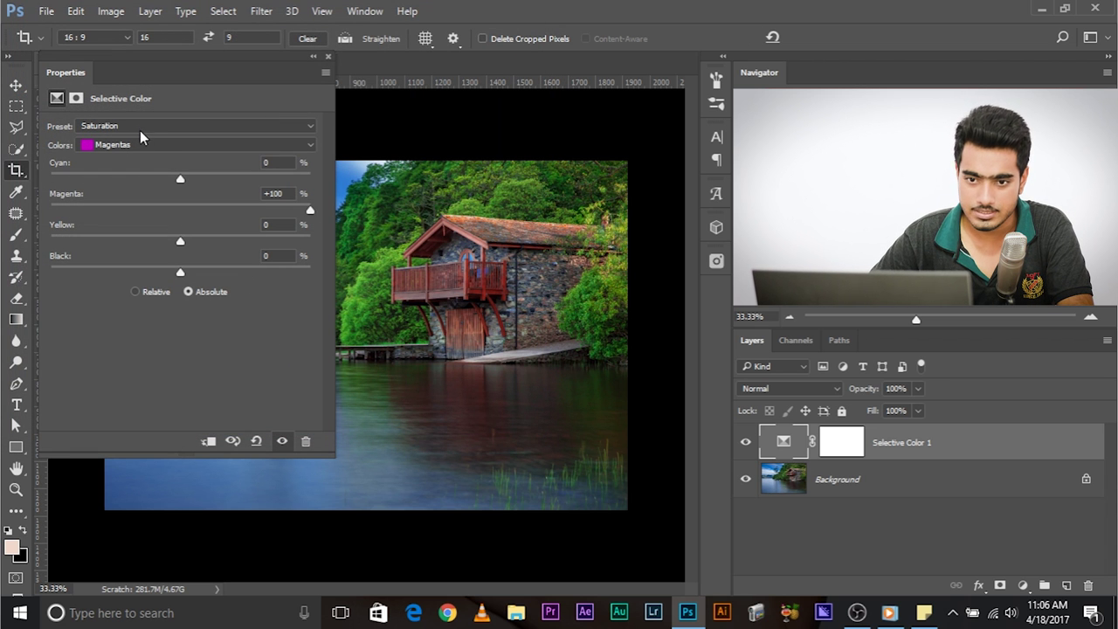
Reset the adjustment, apply the saved Saturation preset, and close Properties.
{"action": "left_click", "coordinate": [139, 131]}
{"action": "left_click", "coordinate": [174, 171]}
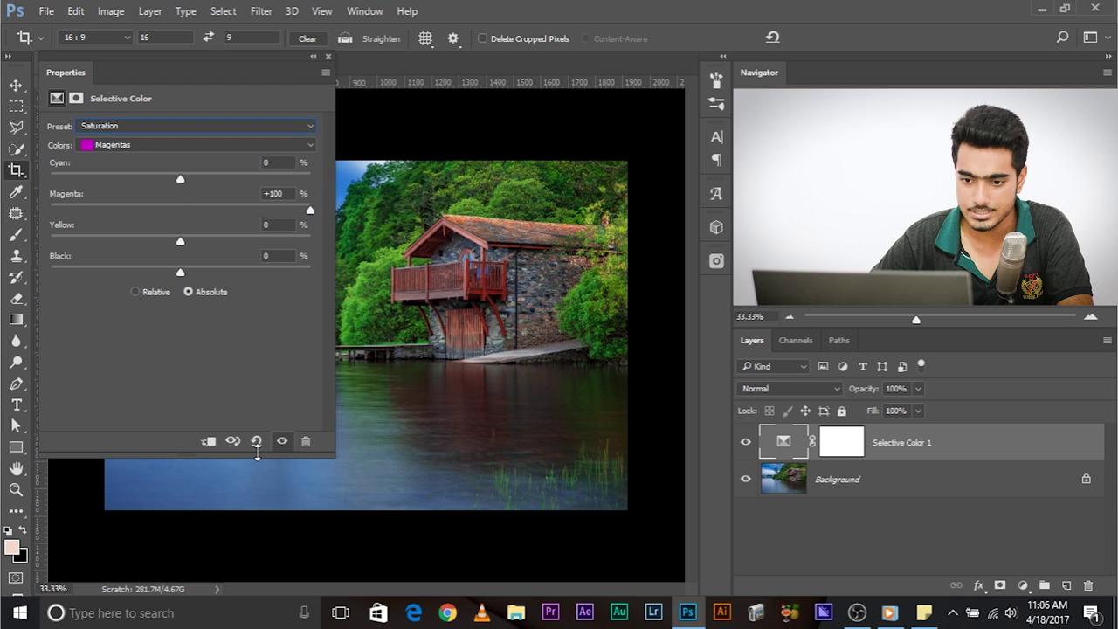
{"action": "left_click", "coordinate": [256, 441]}
{"action": "left_click", "coordinate": [122, 127]}
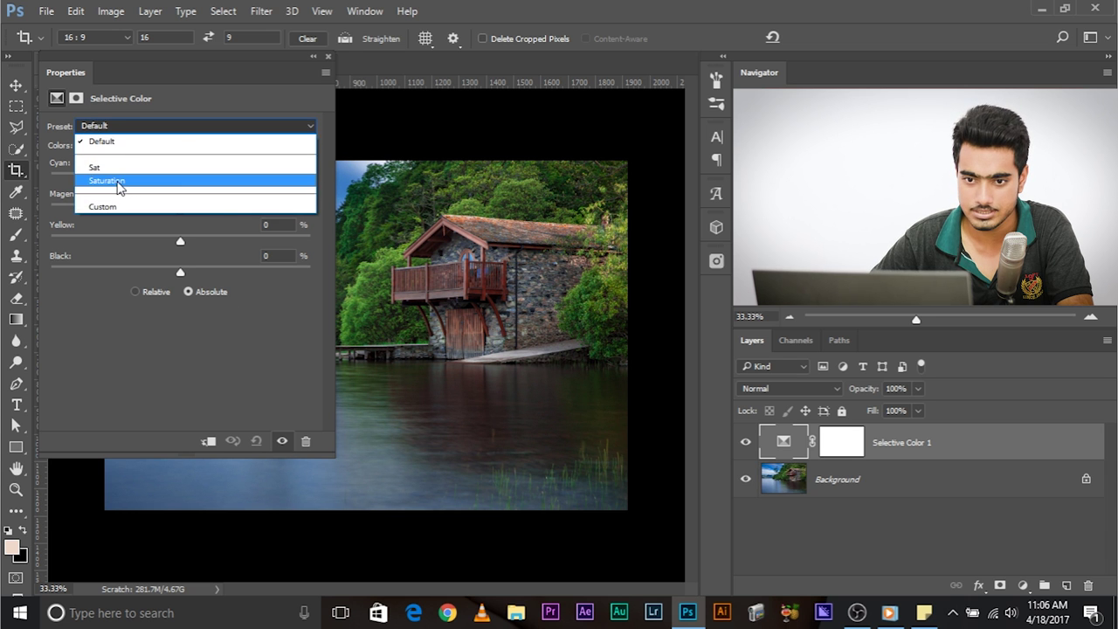
{"action": "left_click", "coordinate": [118, 180]}
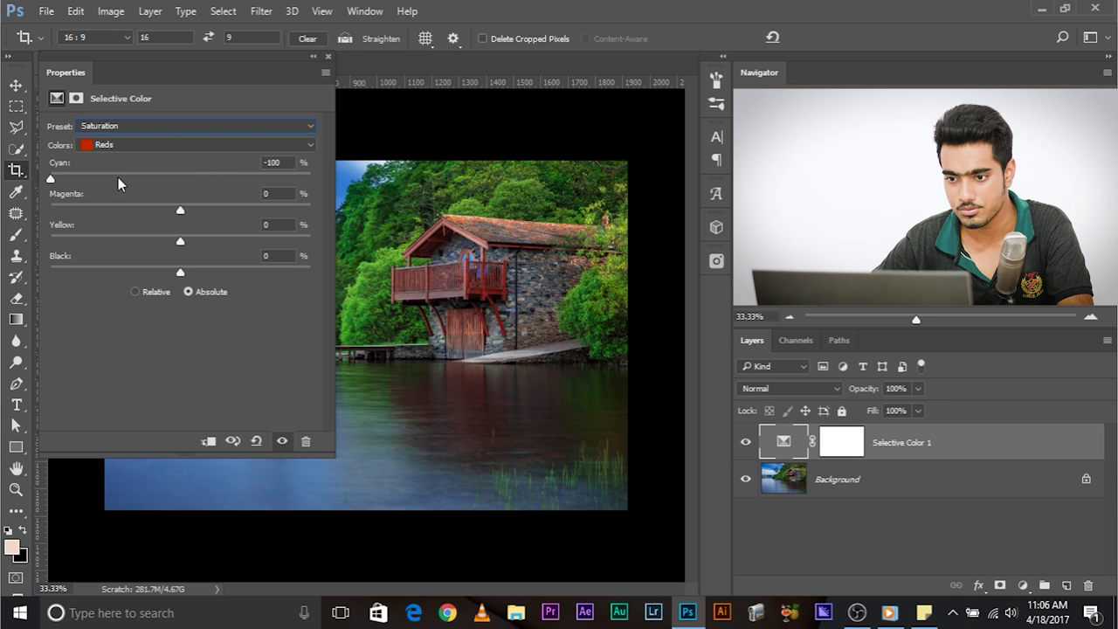
{"action": "left_click", "coordinate": [328, 58]}
Toggle Selective Color 1's visibility to compare, then zoom to 100% on the sky and tree.
{"action": "left_click", "coordinate": [745, 442]}
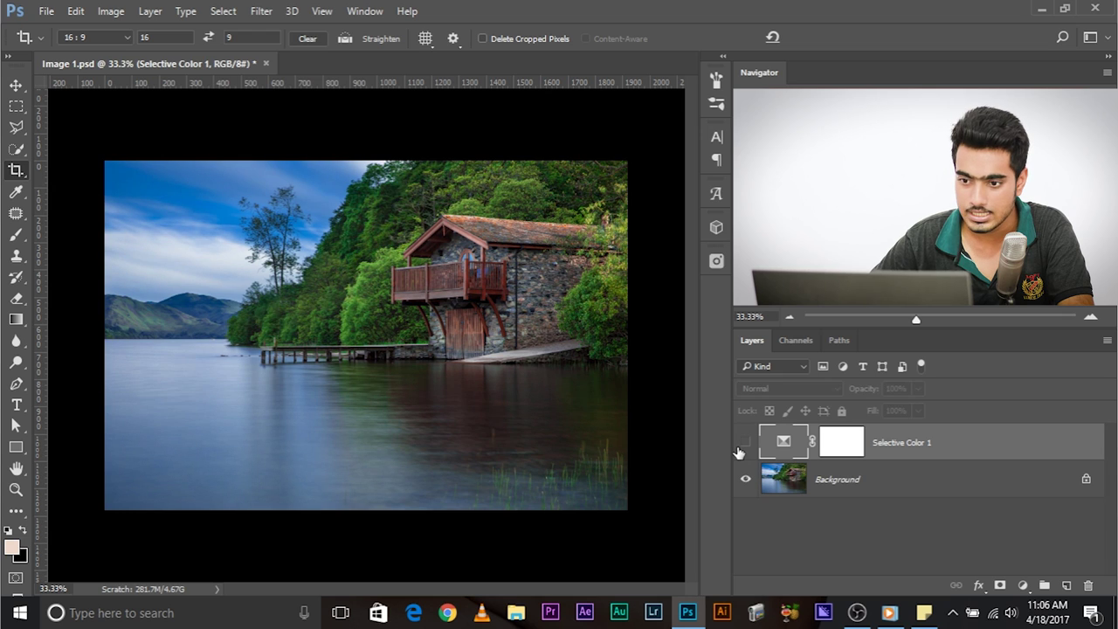
{"action": "left_click", "coordinate": [745, 441]}
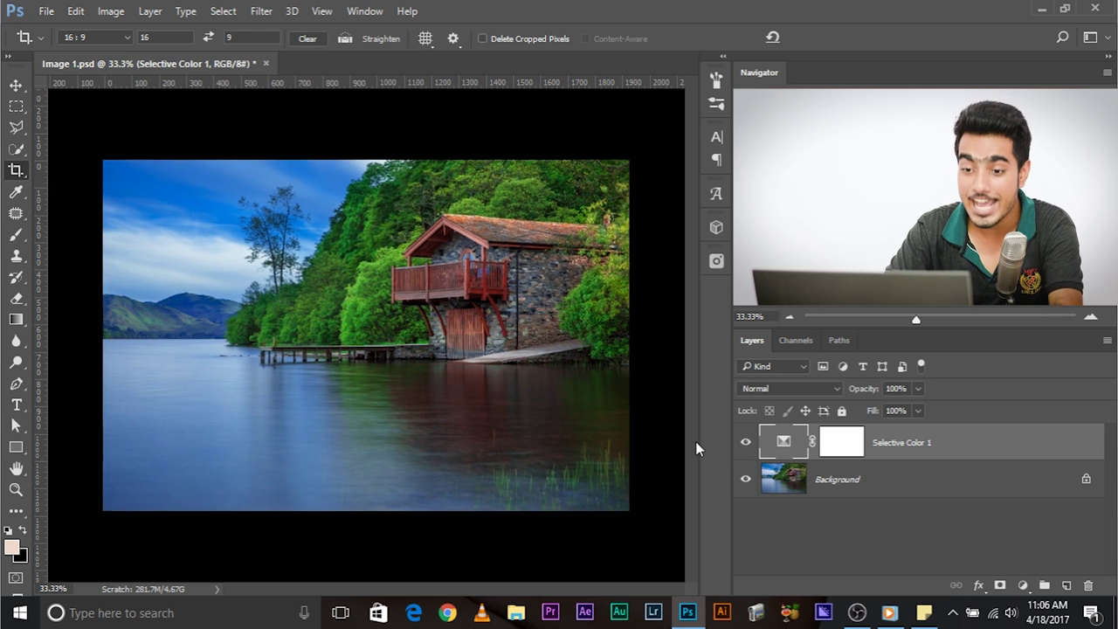
{"action": "key", "text": "ctrl+plus"}
{"action": "key", "text": "ctrl+plus"}
{"action": "key", "text": "ctrl+plus"}
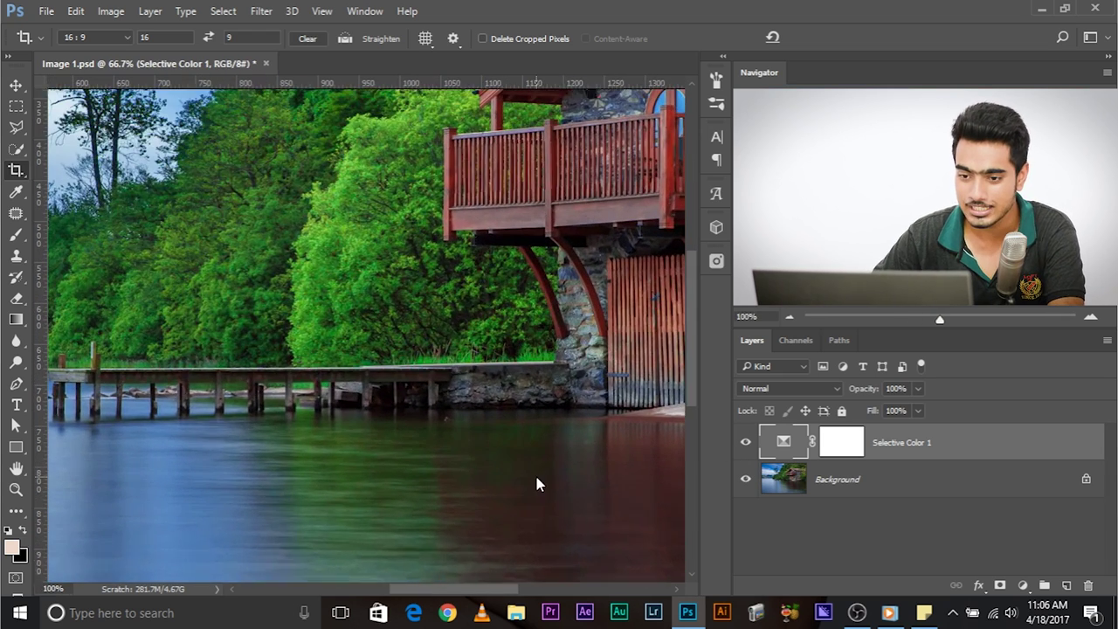
{"action": "left_click_drag", "start_coordinate": [241, 256], "coordinate": [536, 461]}
{"action": "left_click_drag", "start_coordinate": [334, 248], "coordinate": [313, 186]}
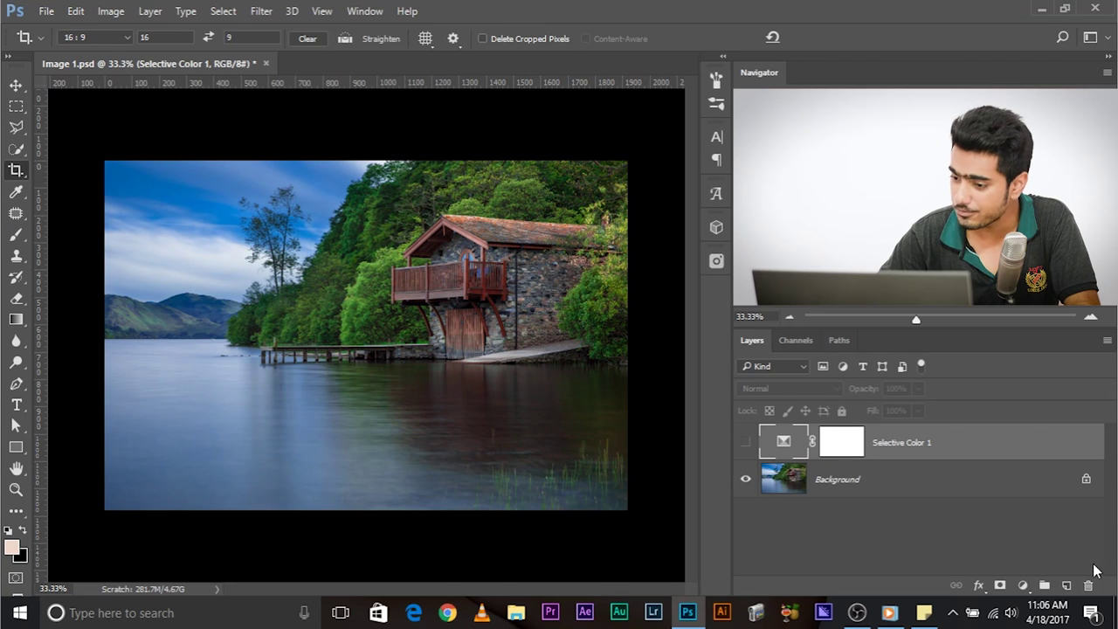
Add a Hue/Saturation layer with Saturation +59 and inspect the sky and treetop at 100%.
{"action": "left_click", "coordinate": [1022, 585]}
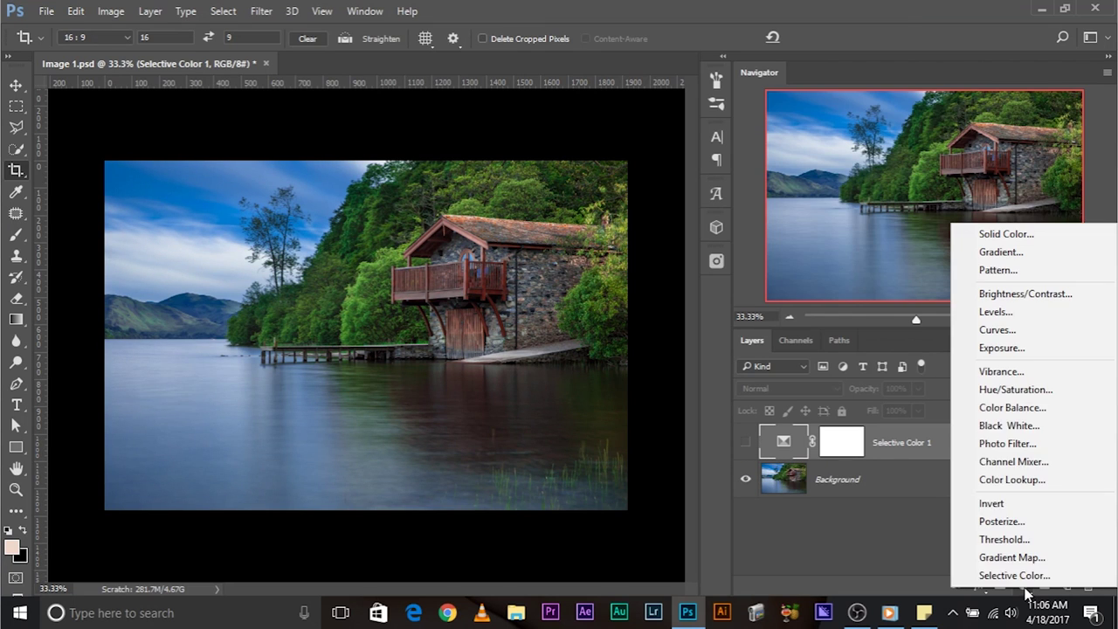
{"action": "left_click", "coordinate": [1000, 390]}
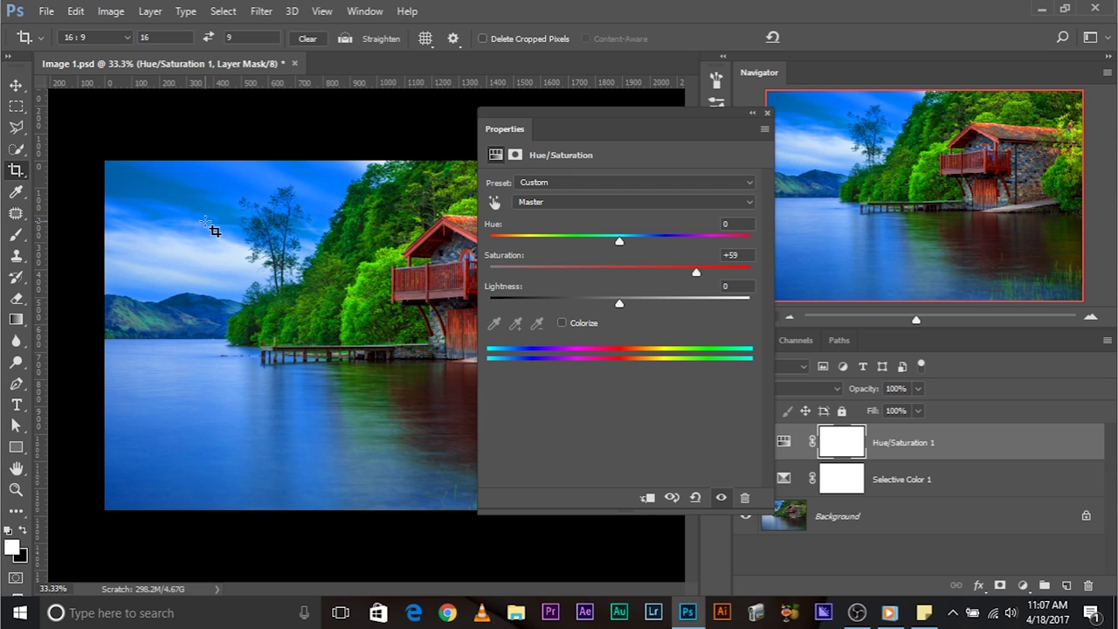
{"action": "key", "text": "ctrl+plus"}
{"action": "key", "text": "ctrl+plus"}
{"action": "key", "text": "ctrl+plus"}
{"action": "left_click_drag", "start_coordinate": [214, 230], "coordinate": [419, 469]}
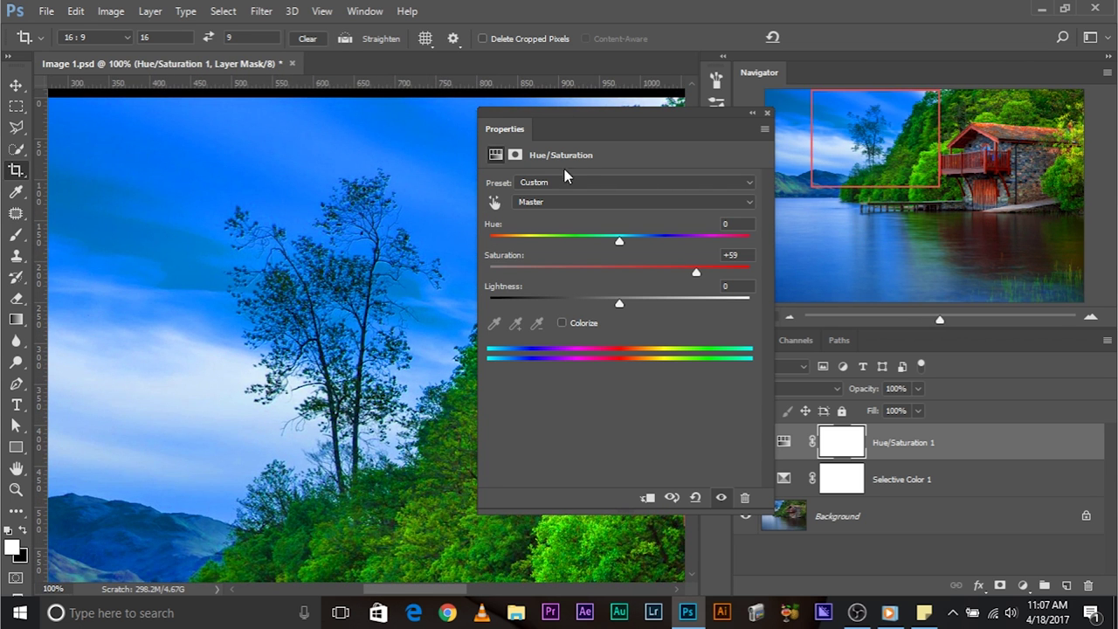
{"action": "left_click", "coordinate": [768, 116]}
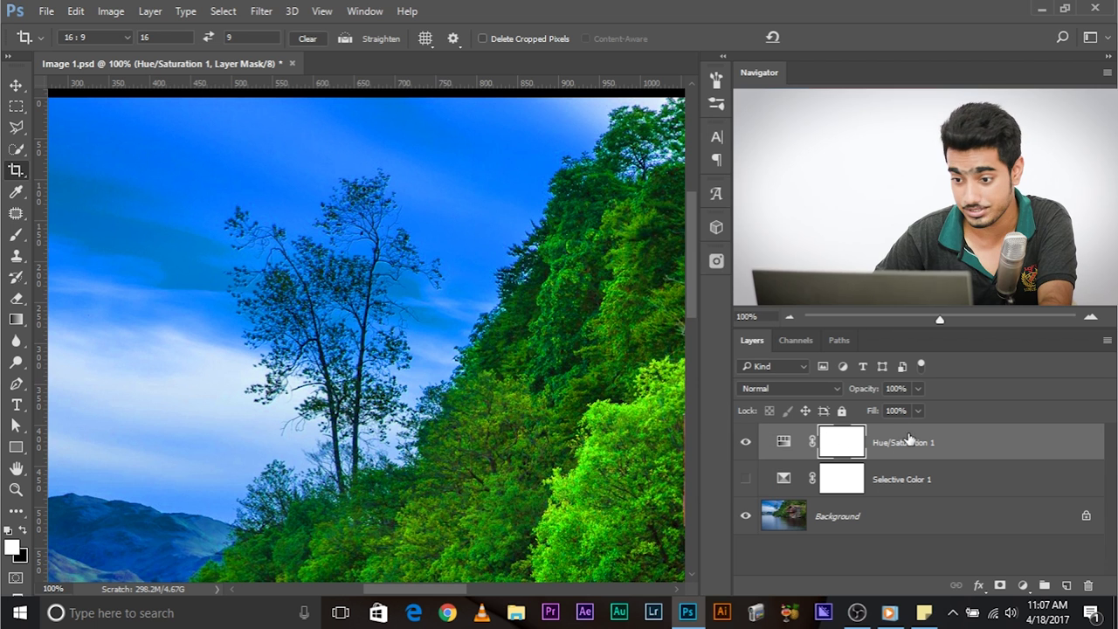
Delete the Hue/Saturation 1 layer, turn Selective Color 1 back on, and zoom out.
{"action": "left_click_drag", "start_coordinate": [914, 431], "coordinate": [1087, 585]}
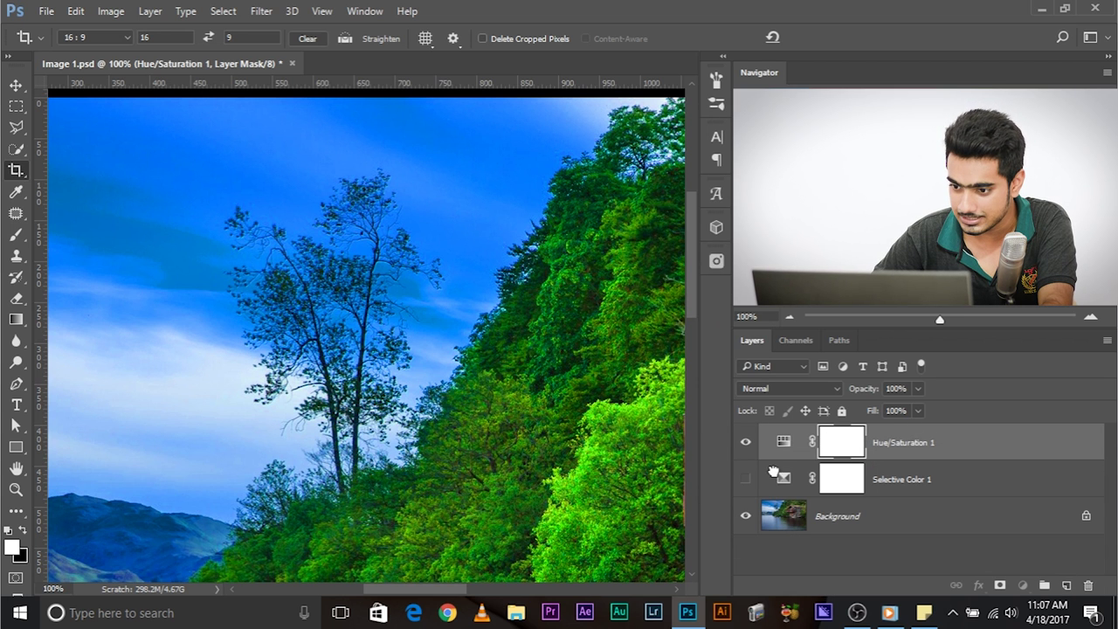
{"action": "left_click", "coordinate": [745, 444]}
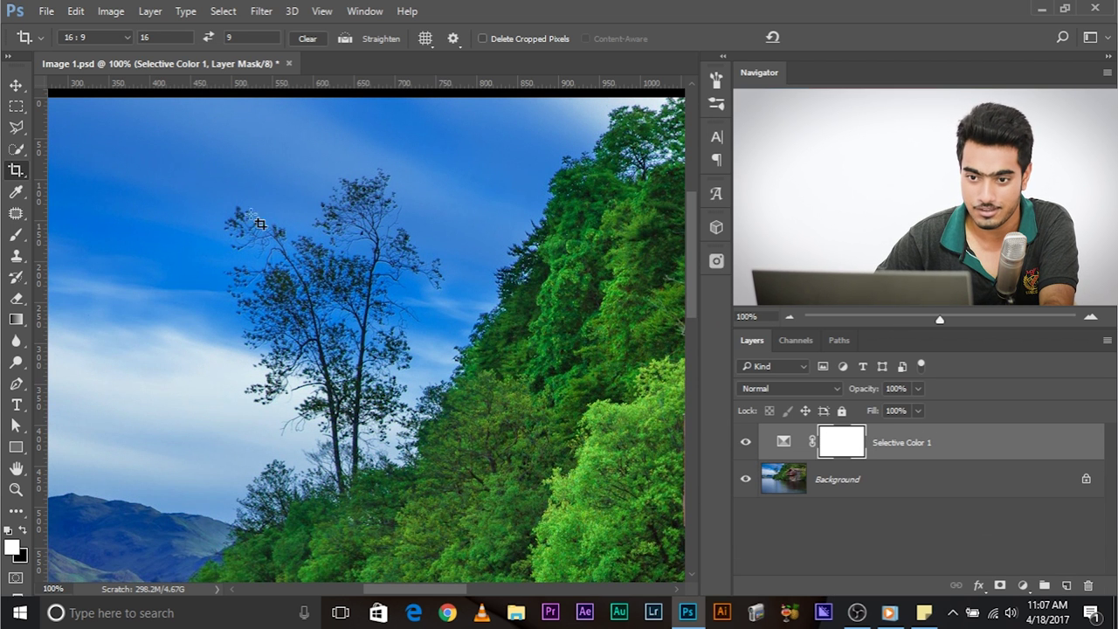
{"action": "key", "text": "ctrl"}
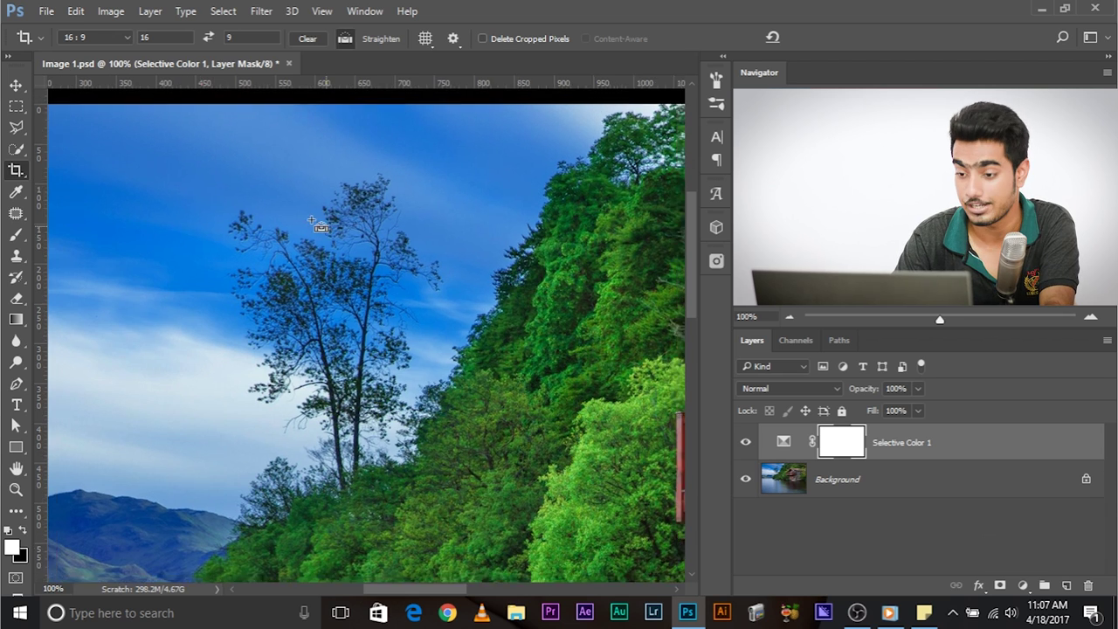
{"action": "scroll", "coordinate": [321, 227], "scroll_direction": "down", "scroll_amount": 3}
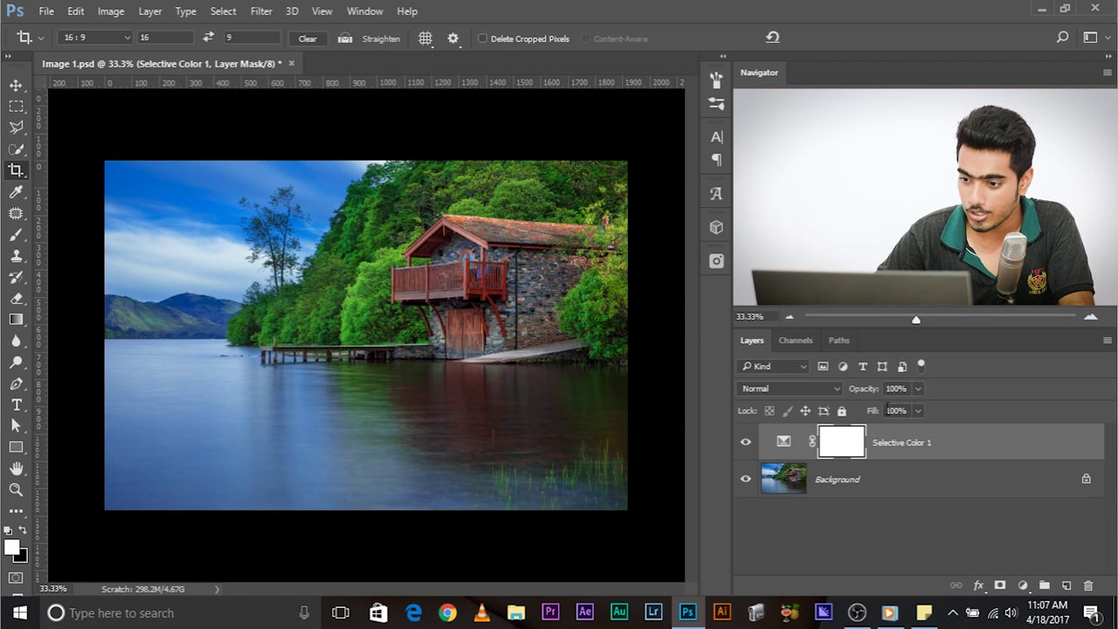
In Selective Color 1, ease the Blues range's Yellow from -100 to about -10.
{"action": "double_click", "coordinate": [783, 443]}
{"action": "left_click_drag", "start_coordinate": [517, 129], "coordinate": [503, 182]}
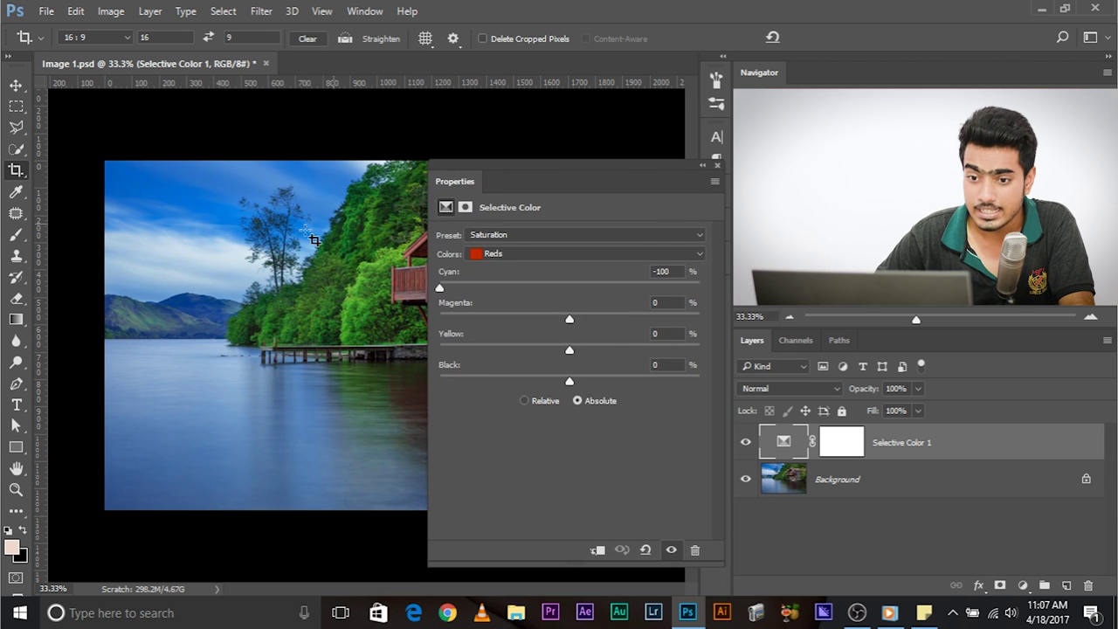
{"action": "left_click", "coordinate": [514, 254]}
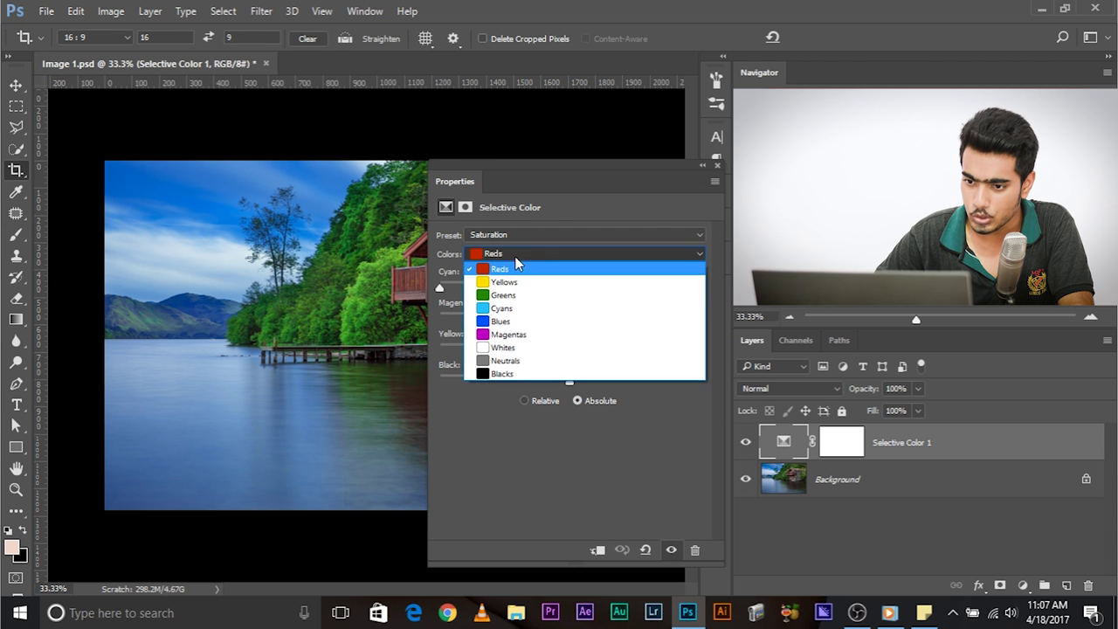
{"action": "left_click", "coordinate": [522, 322]}
{"action": "left_click_drag", "start_coordinate": [444, 354], "coordinate": [553, 350]}
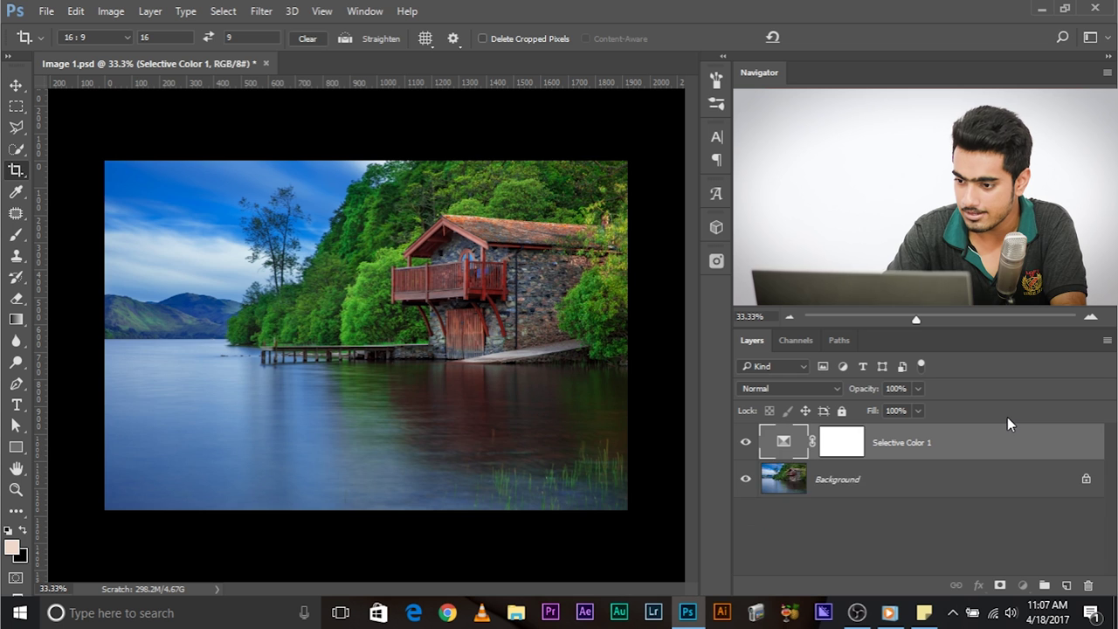
{"action": "key", "text": "ctrl+j"}
Duplicate Selective Color 1 and zoom to 100% on the tree and sky.
{"action": "key", "text": "ctrl+z"}
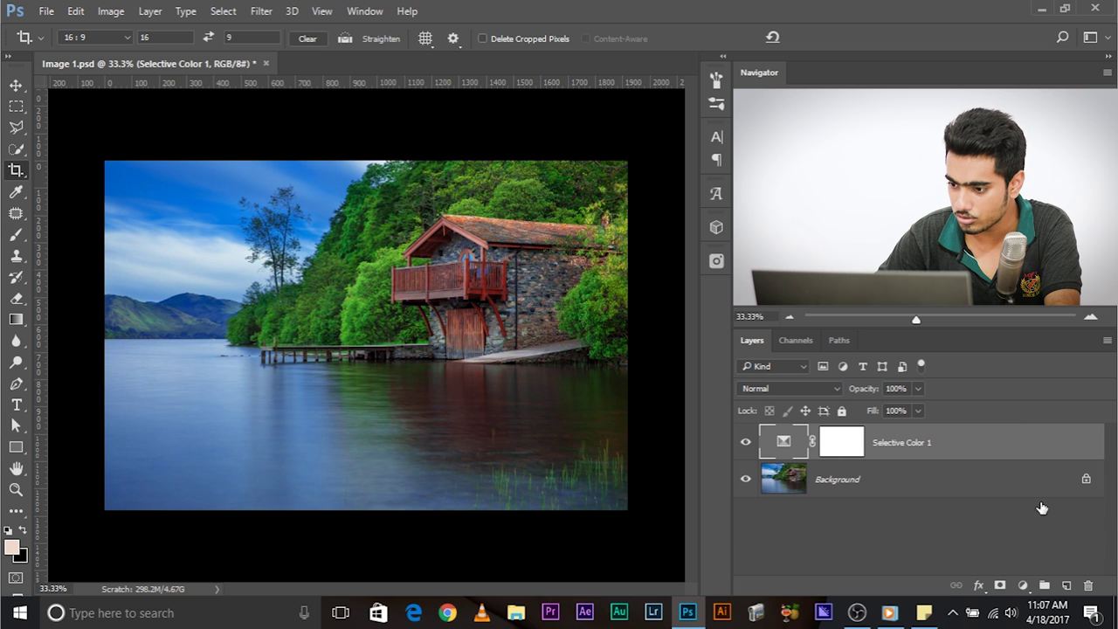
{"action": "left_click_drag", "start_coordinate": [1013, 441], "coordinate": [1067, 583]}
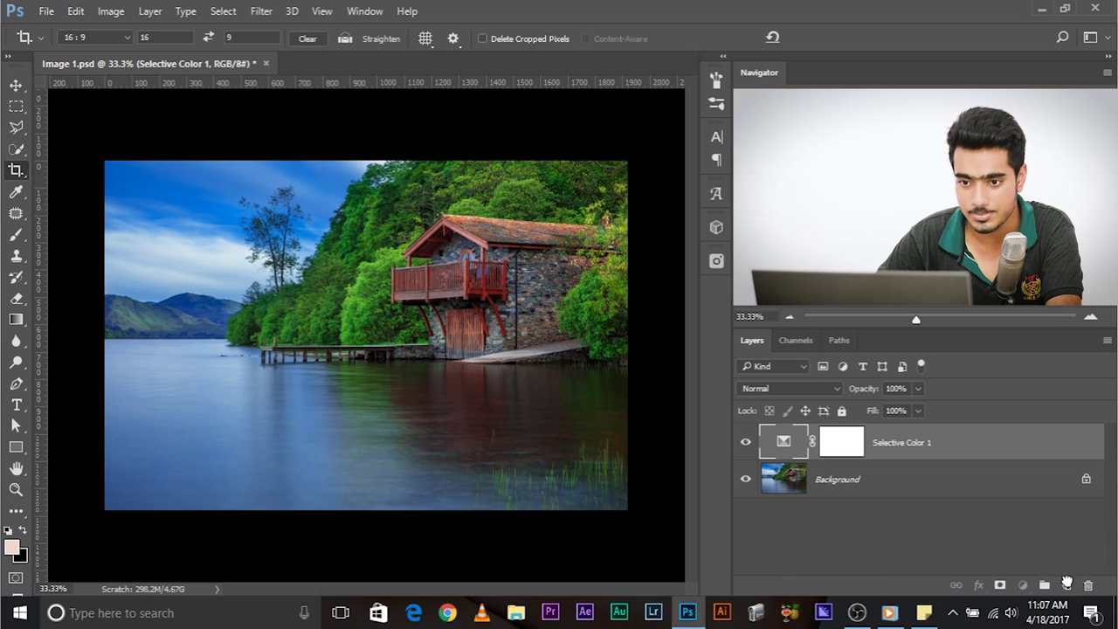
{"action": "key", "text": "ctrl+plus"}
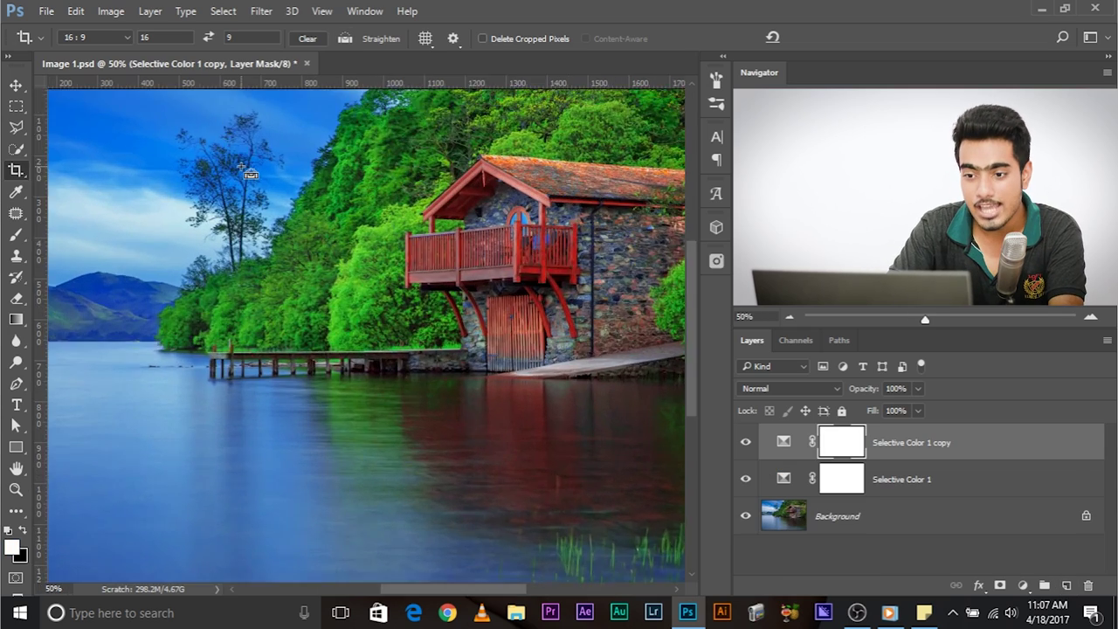
{"action": "key", "text": "ctrl+plus"}
{"action": "key", "text": "ctrl+plus"}
{"action": "left_click_drag", "start_coordinate": [488, 361], "coordinate": [531, 387]}
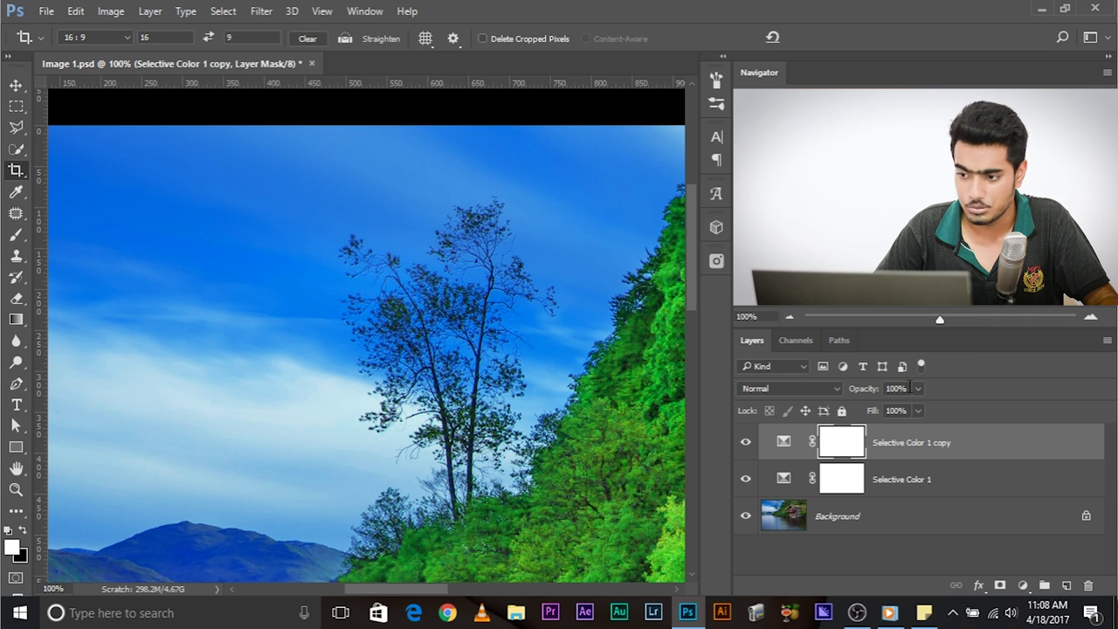
Set the Selective Color 1 copy layer's opacity to 53% and zoom back out.
{"action": "left_click", "coordinate": [917, 388]}
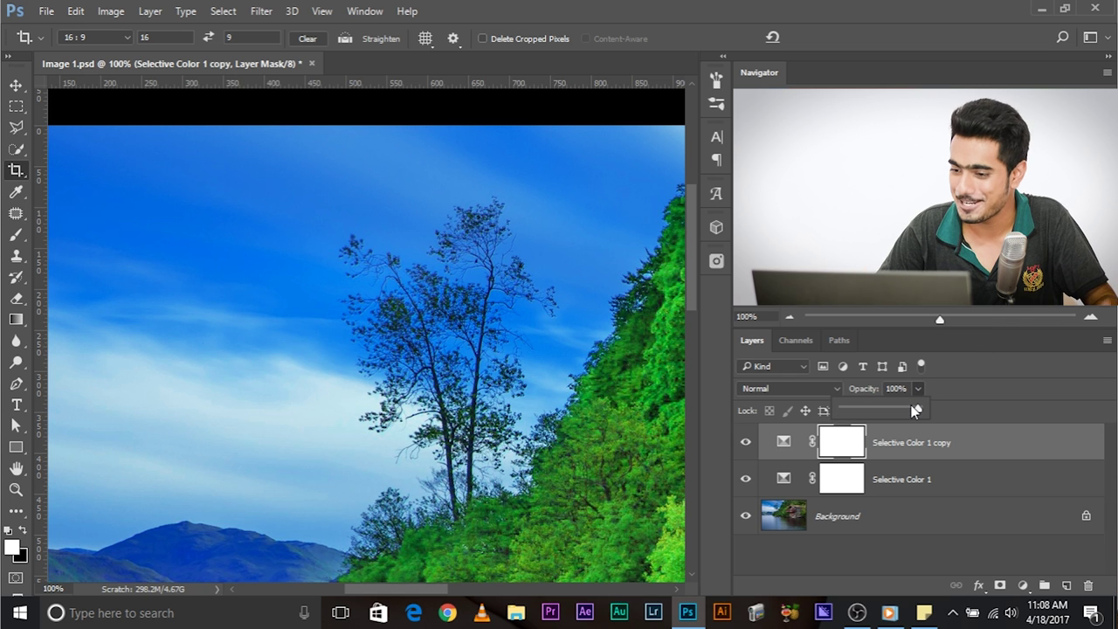
{"action": "left_click_drag", "start_coordinate": [914, 410], "coordinate": [867, 410]}
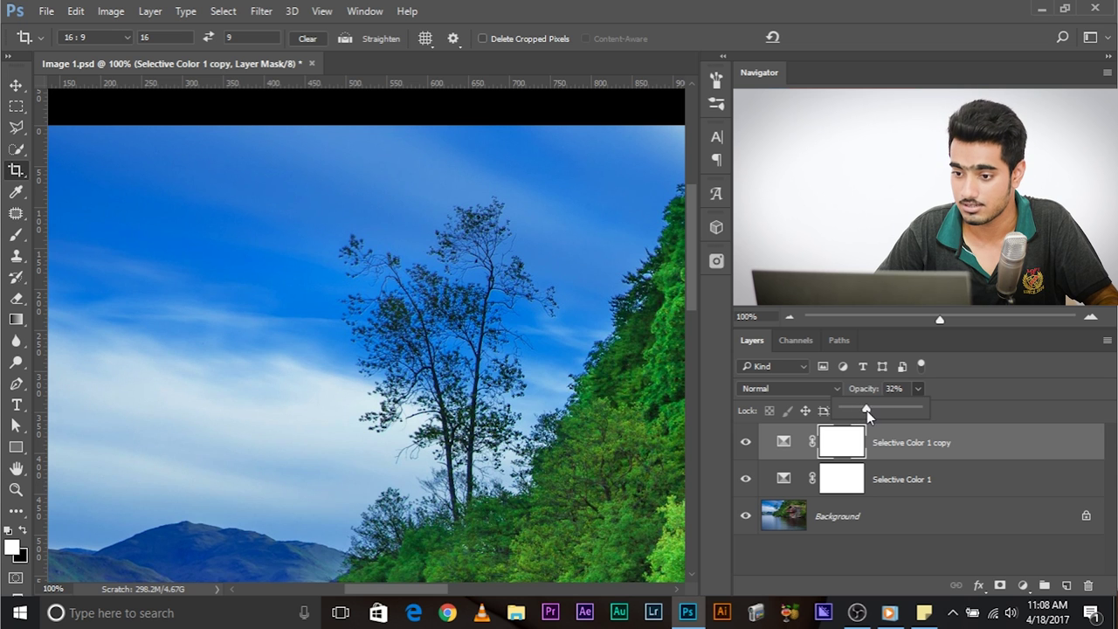
{"action": "left_click_drag", "start_coordinate": [883, 406], "coordinate": [879, 407]}
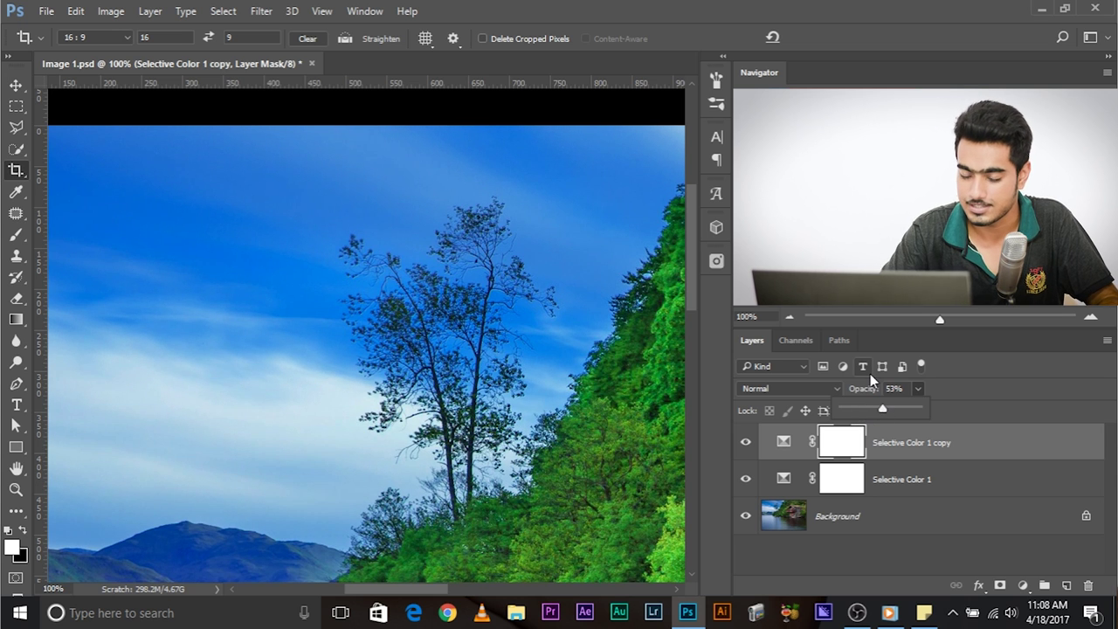
{"action": "key", "text": "ctrl+minus"}
{"action": "key", "text": "ctrl+minus"}
{"action": "key", "text": "ctrl+minus"}
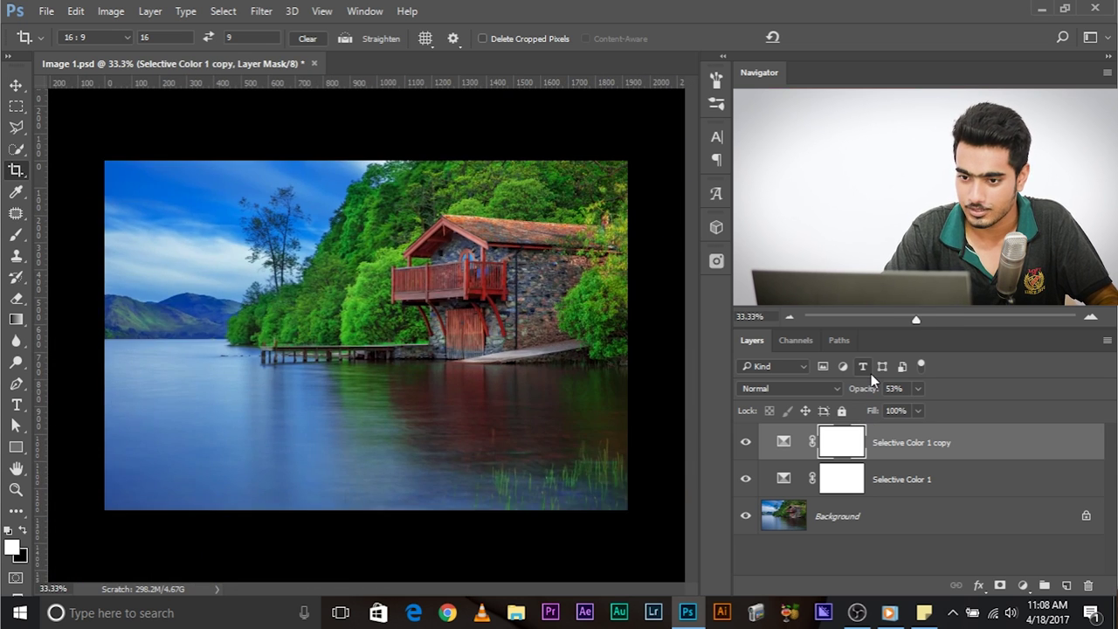
Group the lake photo's two Selective Color layers into Group 1 and compare with the original.
{"action": "left_click", "coordinate": [926, 480], "text": "shift"}
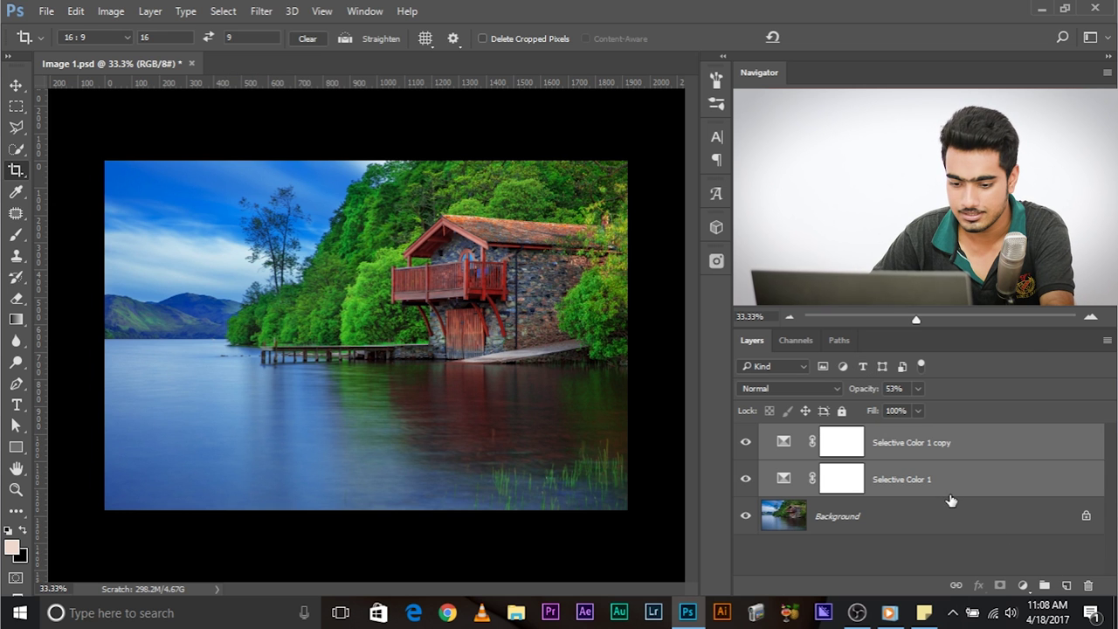
{"action": "key", "text": "ctrl+g"}
{"action": "left_click", "coordinate": [745, 433]}
{"action": "left_click", "coordinate": [744, 433]}
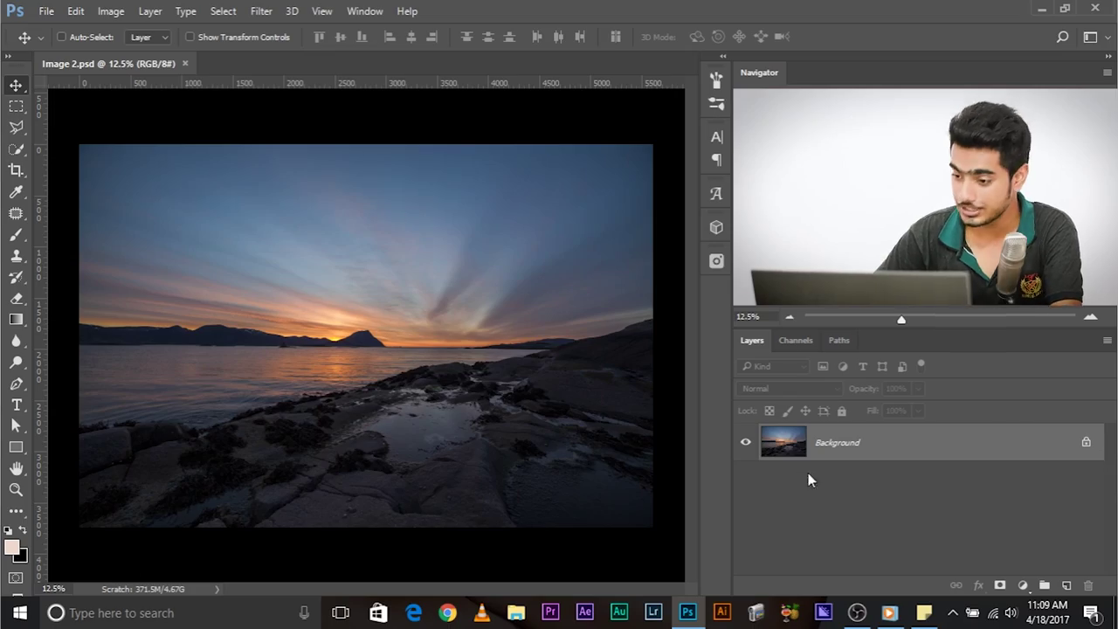
Add a Selective Color adjustment layer with the Saturation preset and compare it with the original.
{"action": "left_click", "coordinate": [1023, 583]}
{"action": "left_click", "coordinate": [1015, 566]}
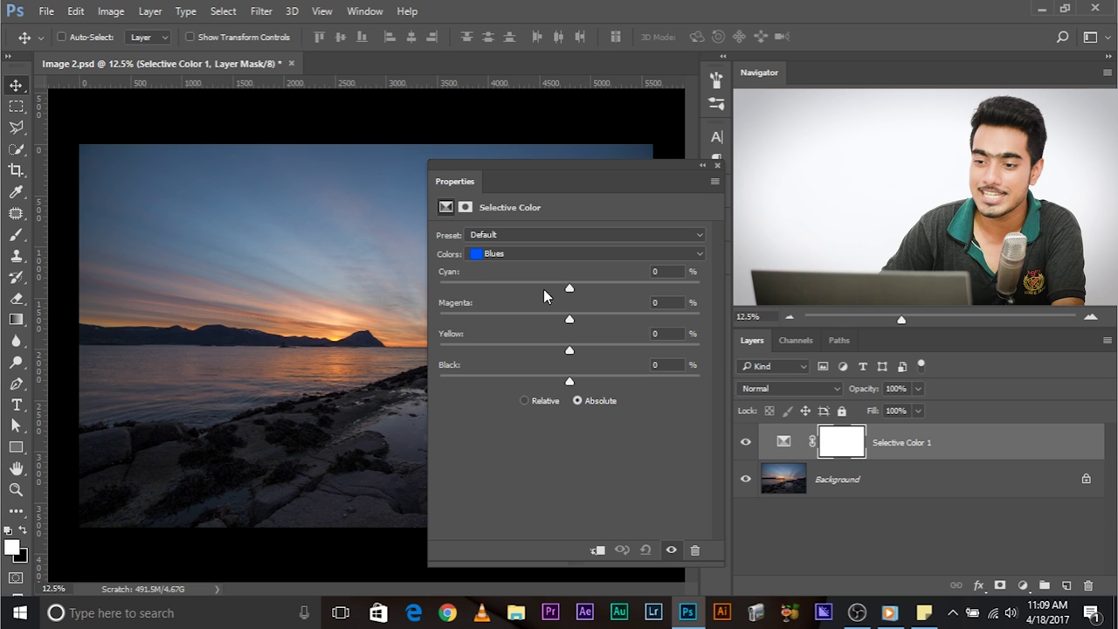
{"action": "left_click", "coordinate": [504, 239]}
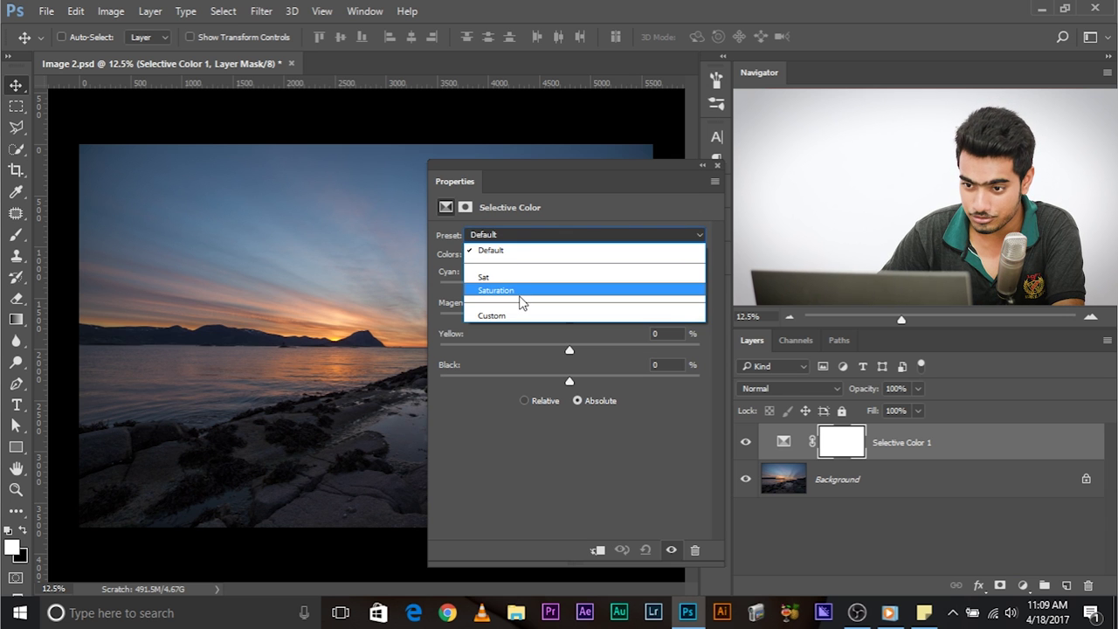
{"action": "left_click", "coordinate": [520, 294]}
{"action": "left_click", "coordinate": [715, 167]}
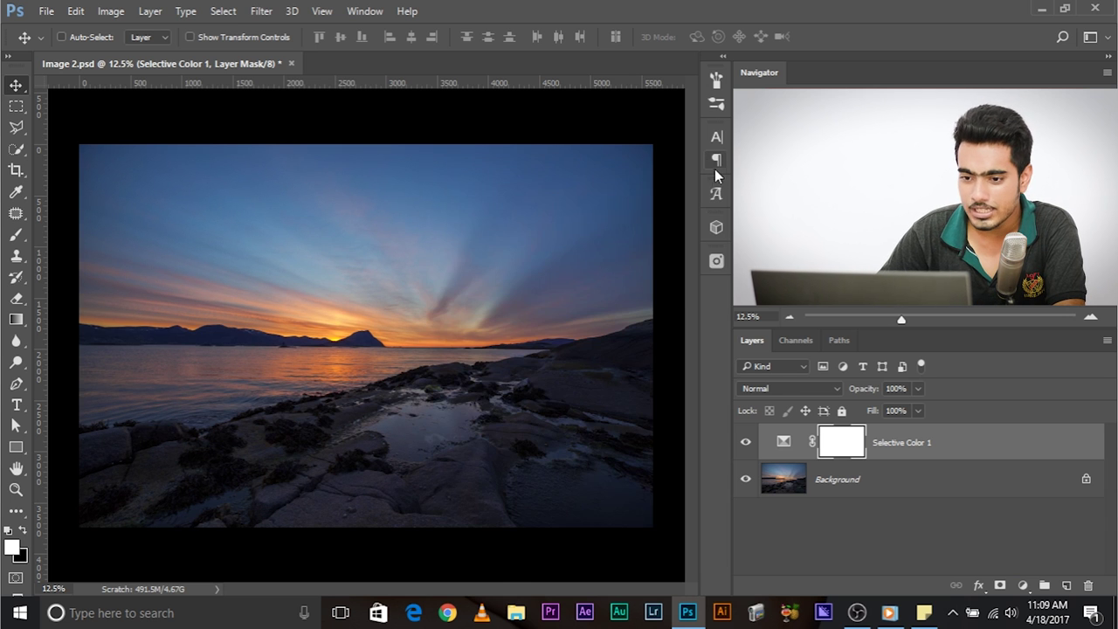
{"action": "left_click", "coordinate": [744, 446]}
{"action": "left_click", "coordinate": [745, 445]}
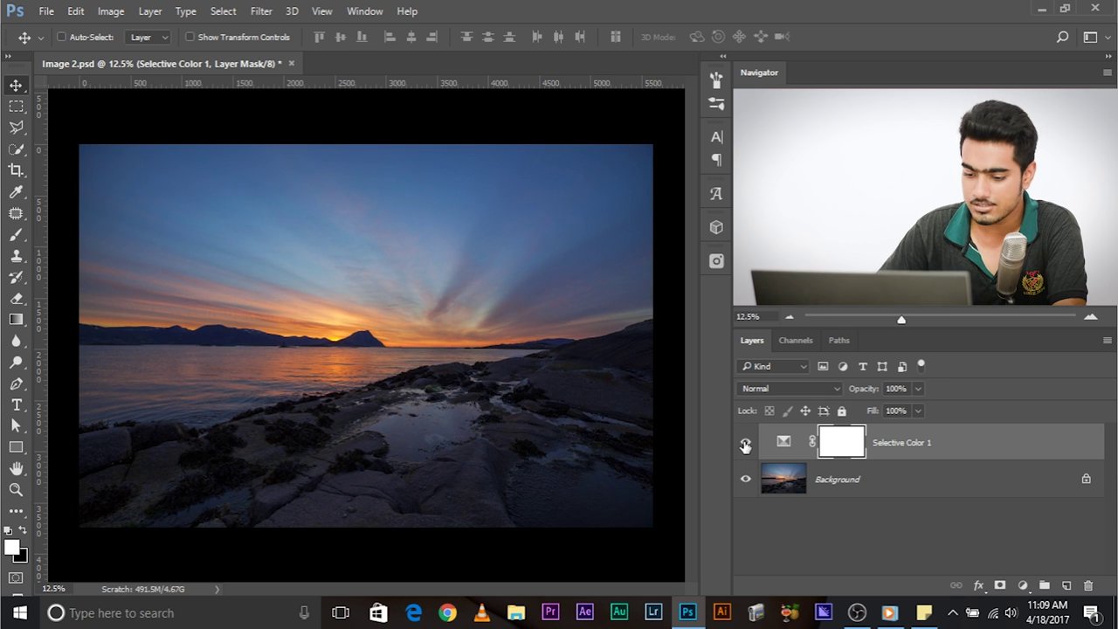
Duplicate the layer, ease the copy's Blues Yellow to -79, then duplicate the copy again.
{"action": "key", "text": "ctrl+j"}
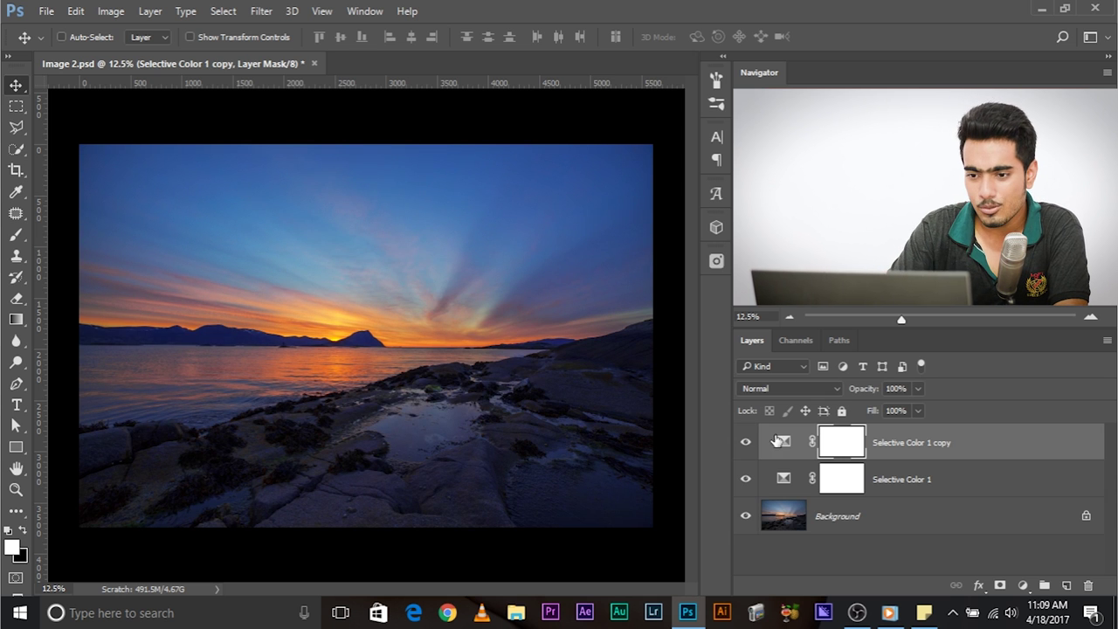
{"action": "key", "text": "ctrl+equal"}
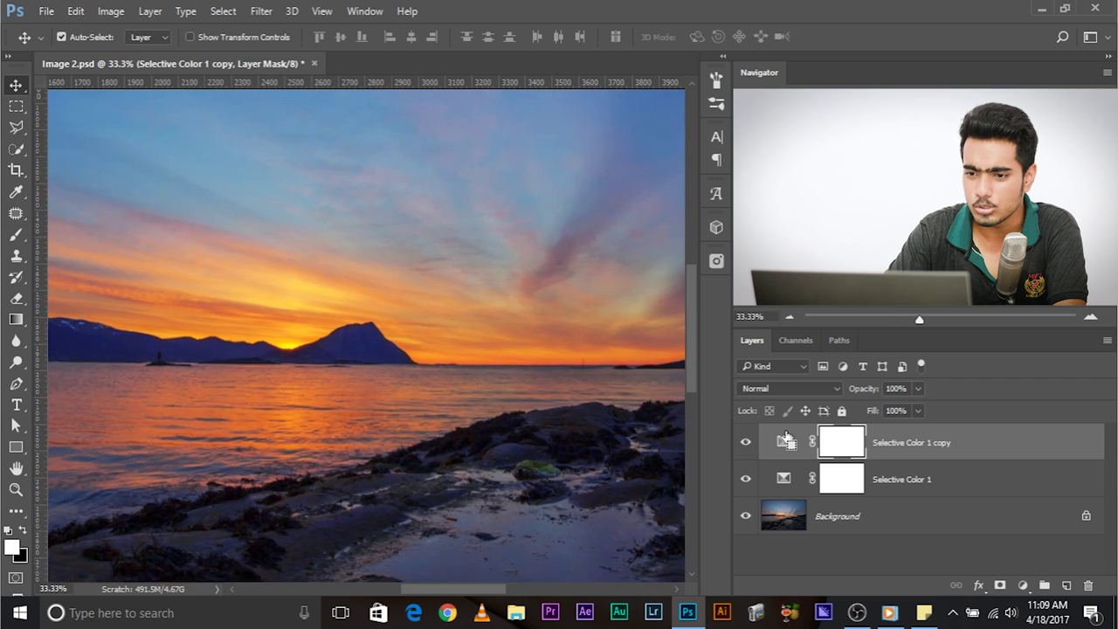
{"action": "key", "text": "ctrl+minus"}
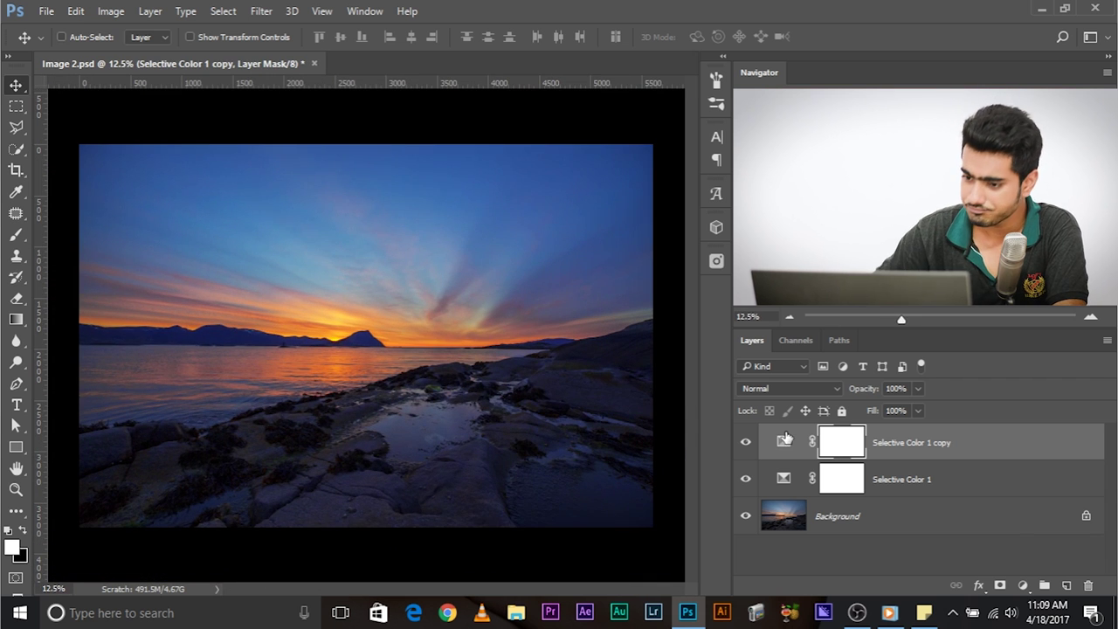
{"action": "double_click", "coordinate": [780, 443]}
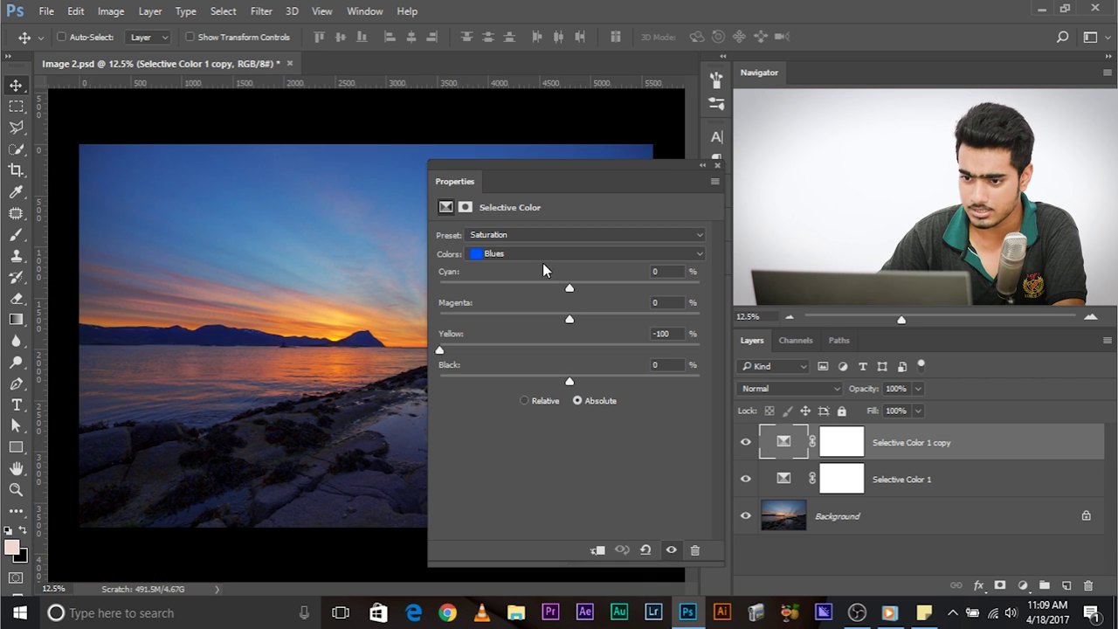
{"action": "left_click_drag", "start_coordinate": [441, 350], "coordinate": [524, 354]}
{"action": "left_click", "coordinate": [716, 164]}
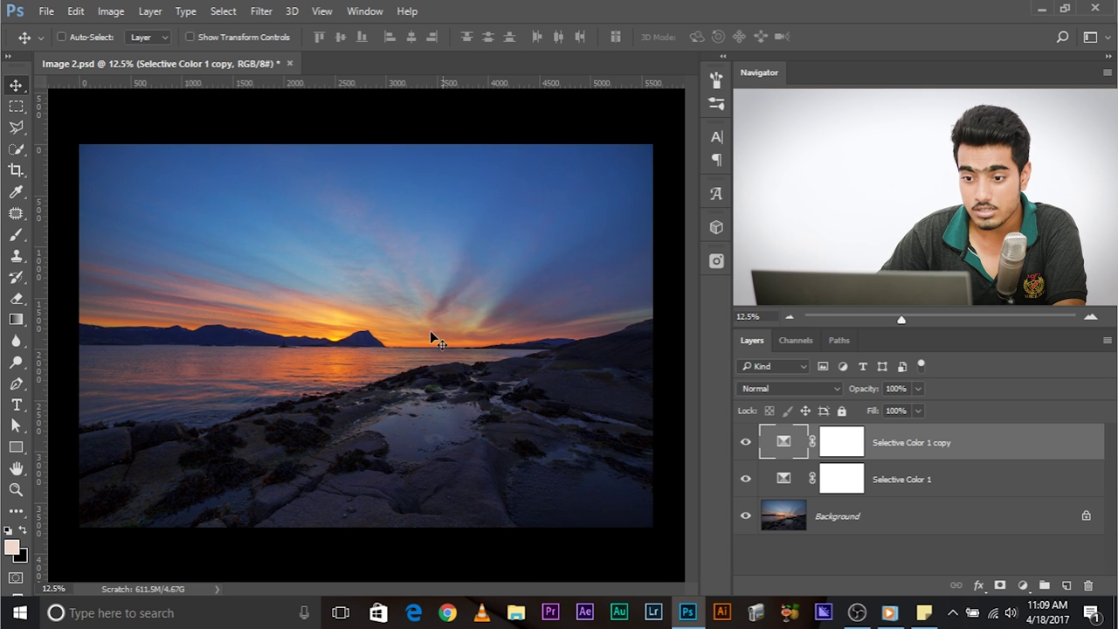
{"action": "left_click_drag", "start_coordinate": [975, 446], "coordinate": [1066, 585]}
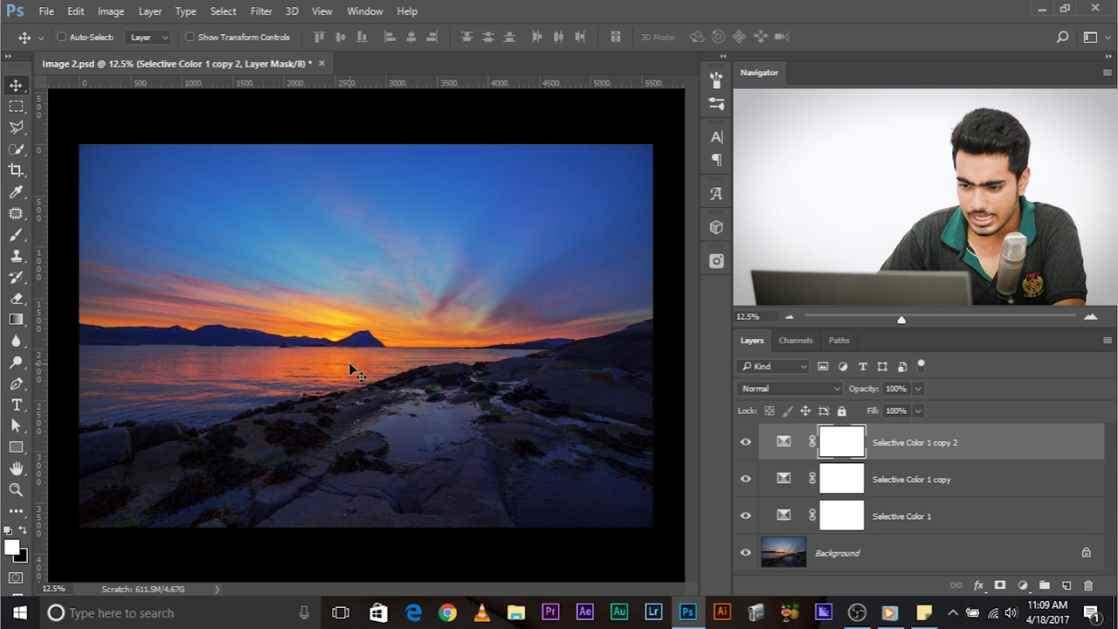
In Selective Color 1 copy 2, set the Reds Cyan to -62.
{"action": "scroll", "coordinate": [349, 371], "scroll_direction": "up", "scroll_amount": 4}
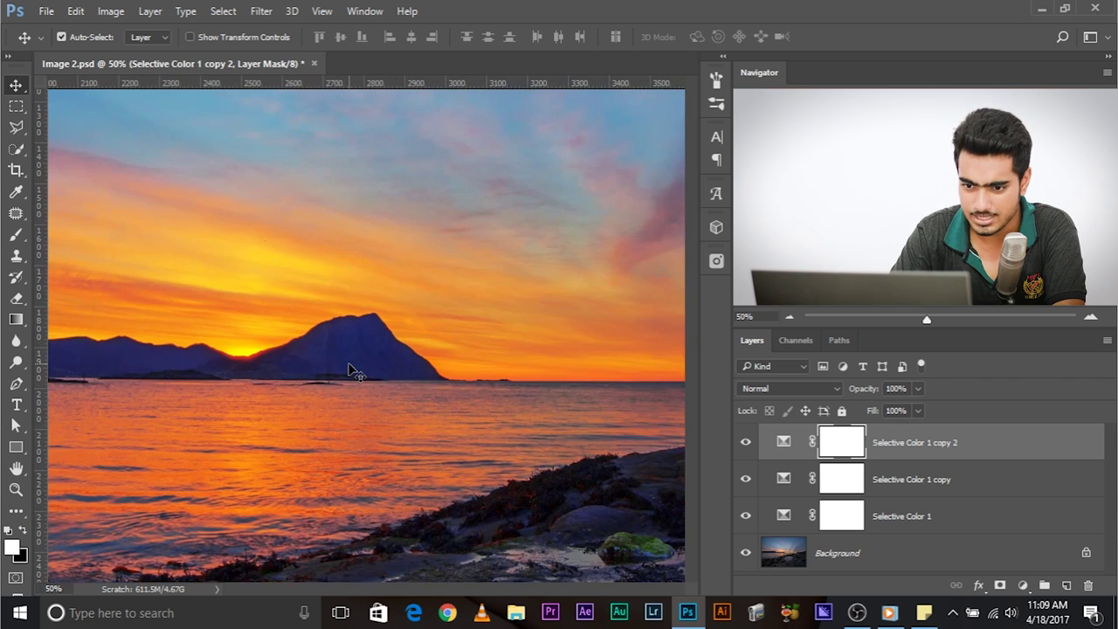
{"action": "left_click_drag", "start_coordinate": [389, 393], "coordinate": [529, 299]}
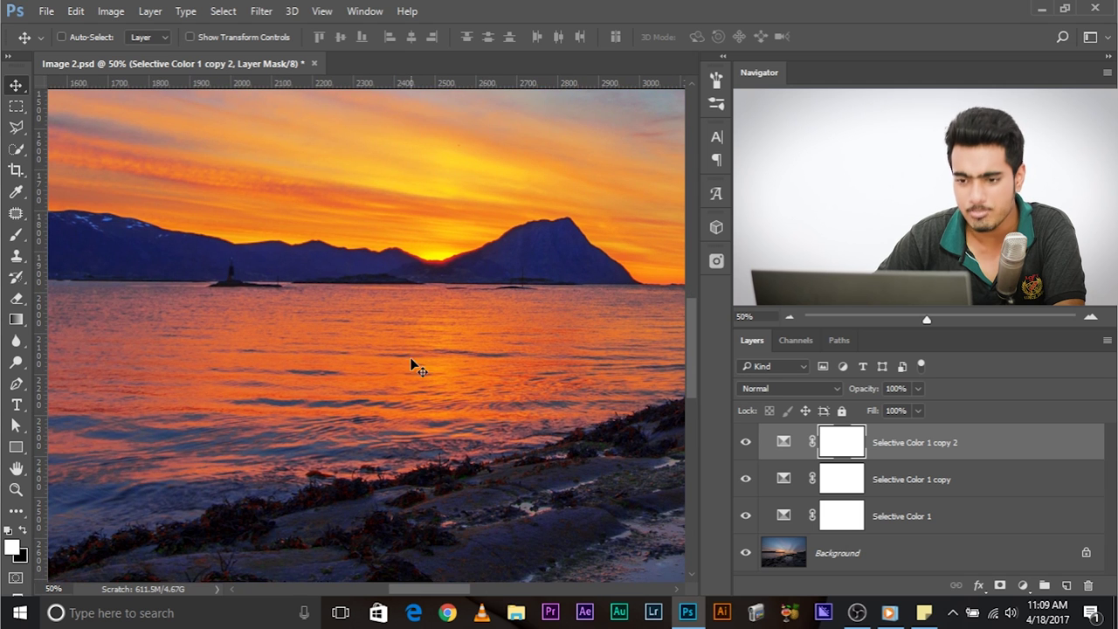
{"action": "double_click", "coordinate": [780, 441]}
{"action": "left_click", "coordinate": [522, 252]}
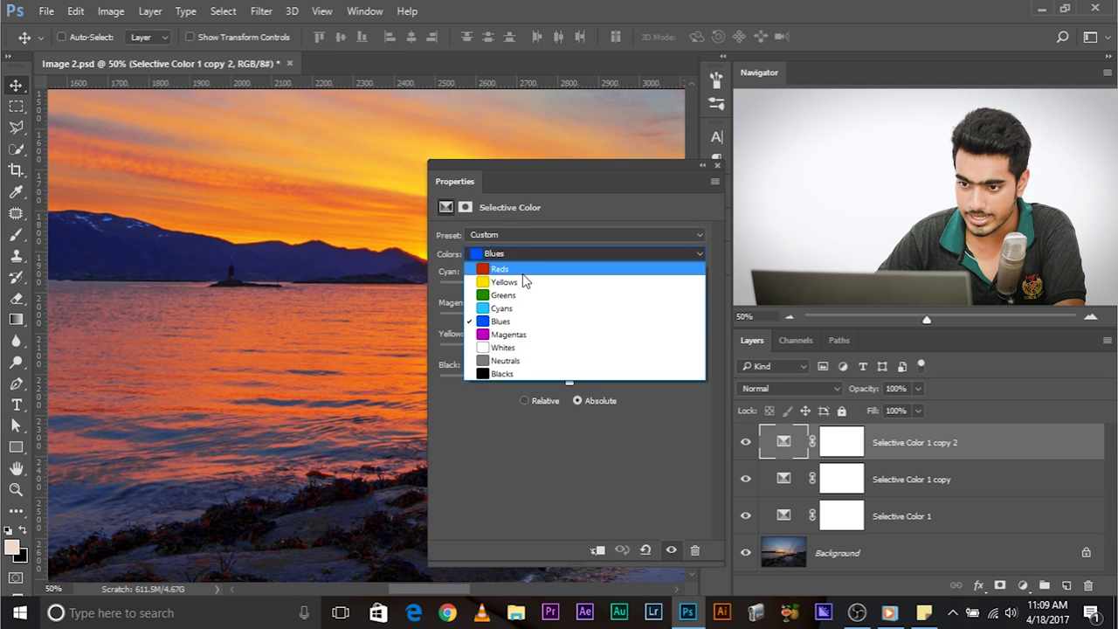
{"action": "left_click", "coordinate": [521, 265]}
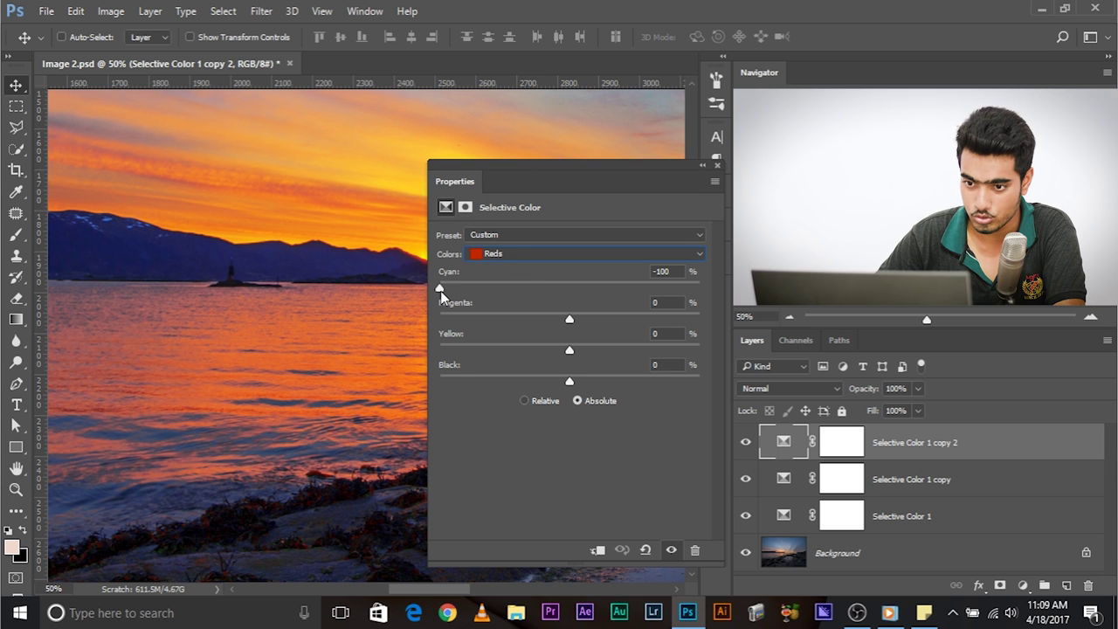
{"action": "left_click_drag", "start_coordinate": [522, 284], "coordinate": [489, 289]}
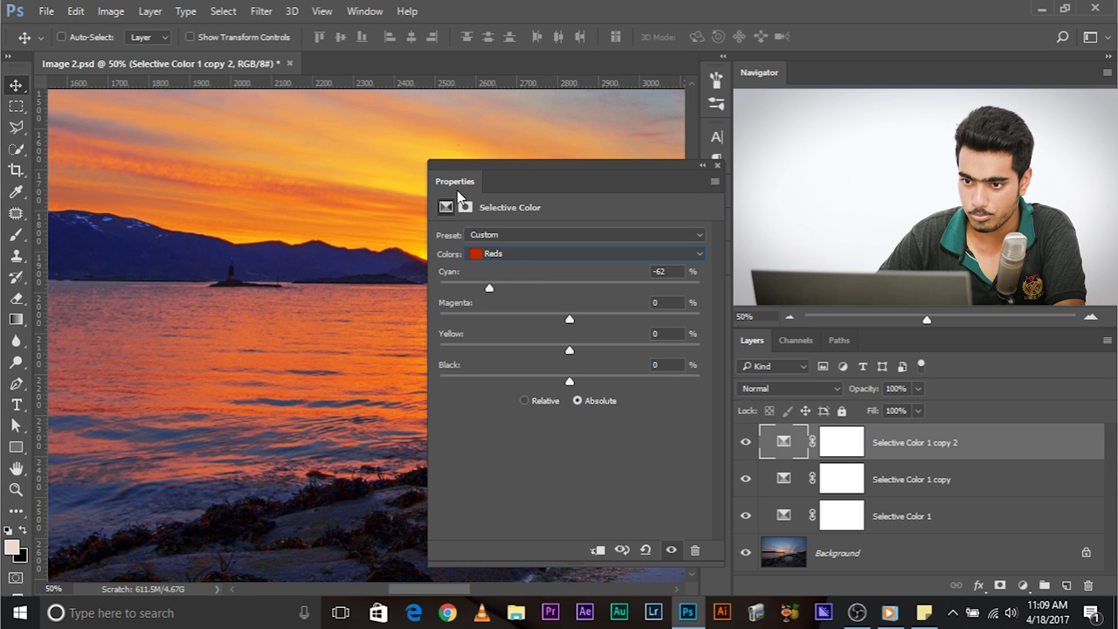
Fine-tune the Reds Cyan amount, then switch the adjustment to the Yellows range.
{"action": "left_click_drag", "start_coordinate": [542, 181], "coordinate": [774, 132]}
{"action": "mouse_move", "coordinate": [716, 234]}
{"action": "left_mouse_down"}
{"action": "mouse_move", "coordinate": [863, 245]}
{"action": "mouse_move", "coordinate": [723, 242]}
{"action": "left_mouse_up"}
{"action": "mouse_move", "coordinate": [793, 236]}
{"action": "left_mouse_down"}
{"action": "mouse_move", "coordinate": [765, 236]}
{"action": "mouse_move", "coordinate": [779, 237]}
{"action": "left_mouse_up"}
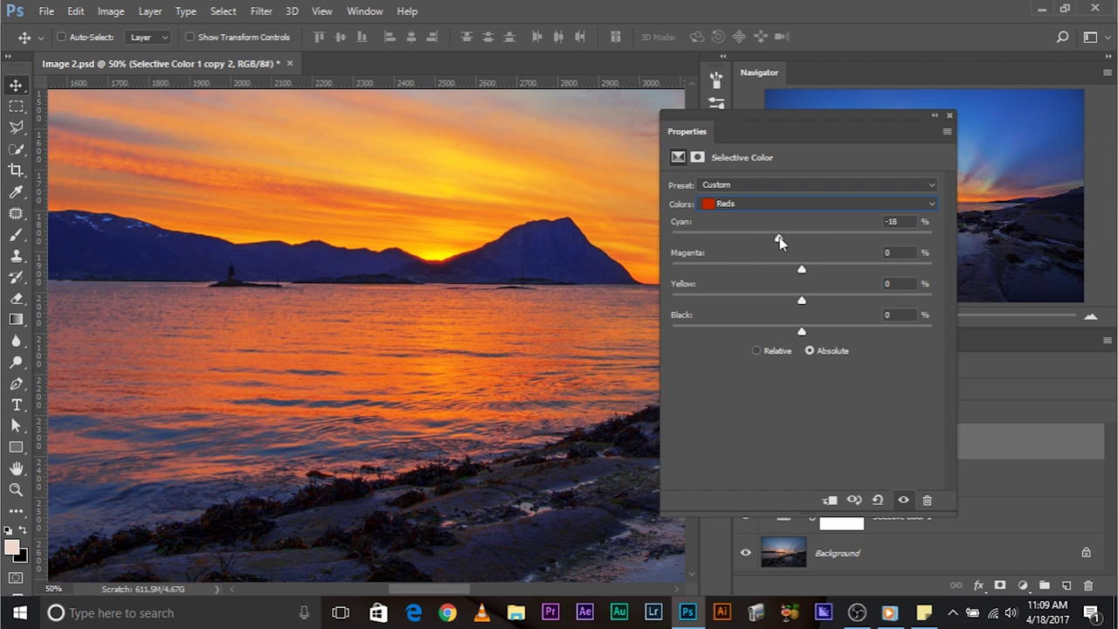
{"action": "left_click", "coordinate": [774, 206]}
{"action": "left_click", "coordinate": [760, 232]}
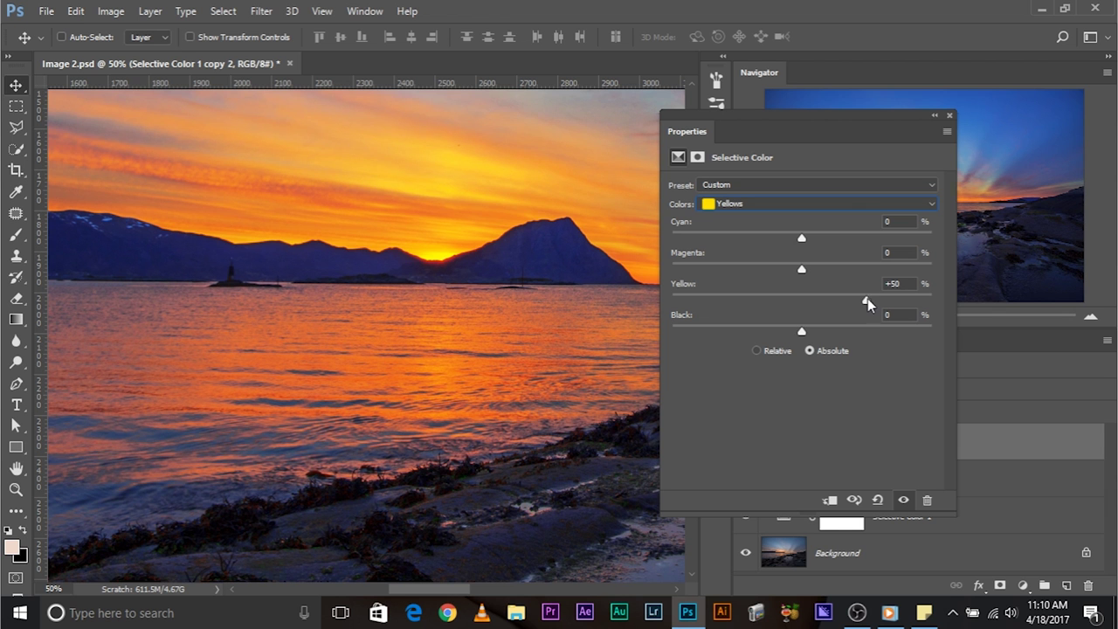
{"action": "left_click", "coordinate": [950, 115]}
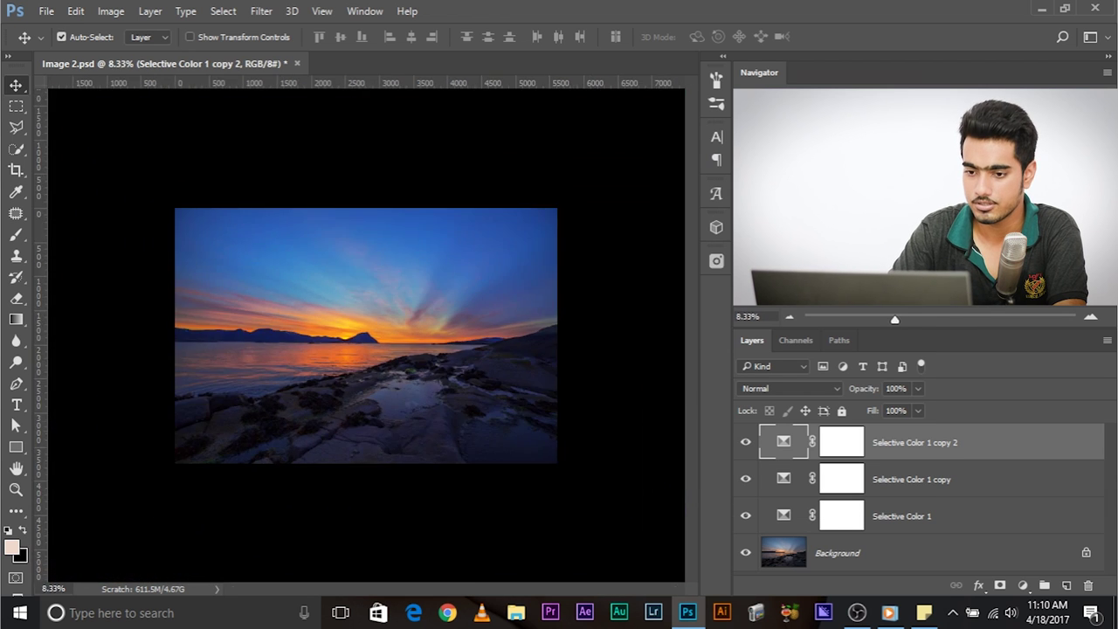
Group all three Selective Color layers into Group 1 and compare with the original photo.
{"action": "key", "text": "ctrl+plus"}
{"action": "key", "text": "ctrl+plus"}
{"action": "left_click", "coordinate": [902, 507], "text": "shift"}
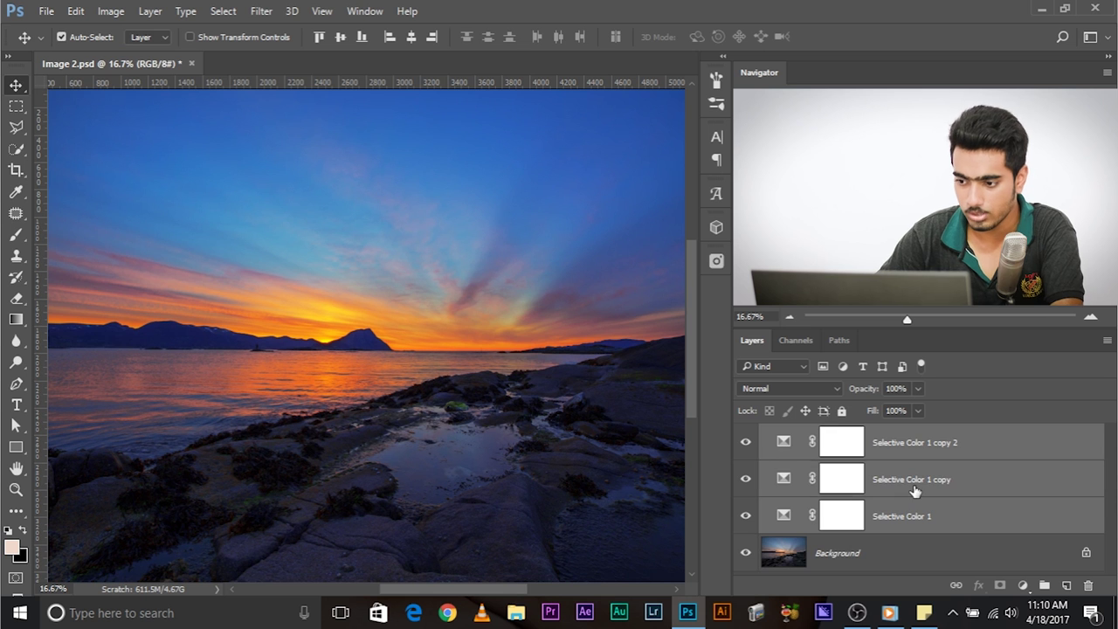
{"action": "key", "text": "ctrl+g"}
{"action": "left_click", "coordinate": [746, 433]}
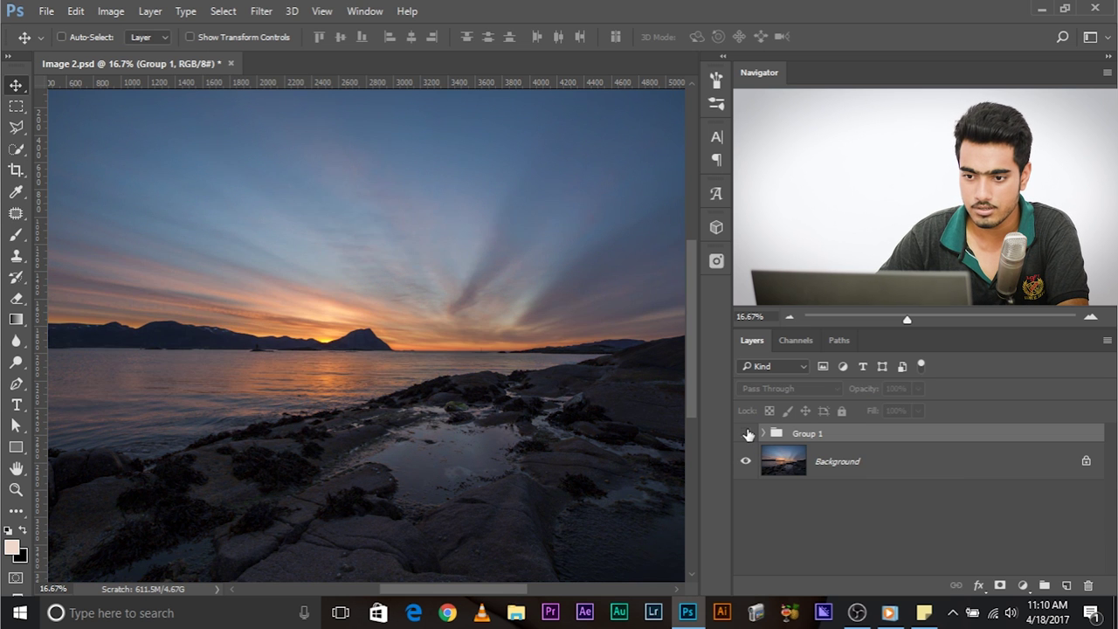
{"action": "left_click", "coordinate": [745, 433]}
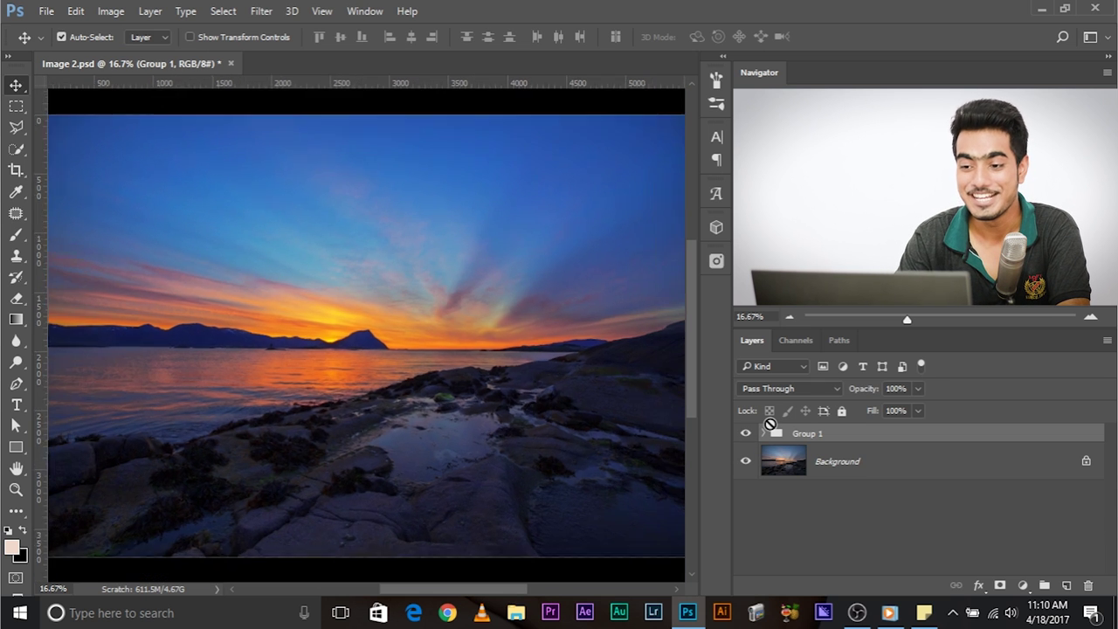
Zoom in on the mountain and sky, then reopen Selective Color 1 copy 2's settings.
{"action": "key", "text": "ctrl+minus"}
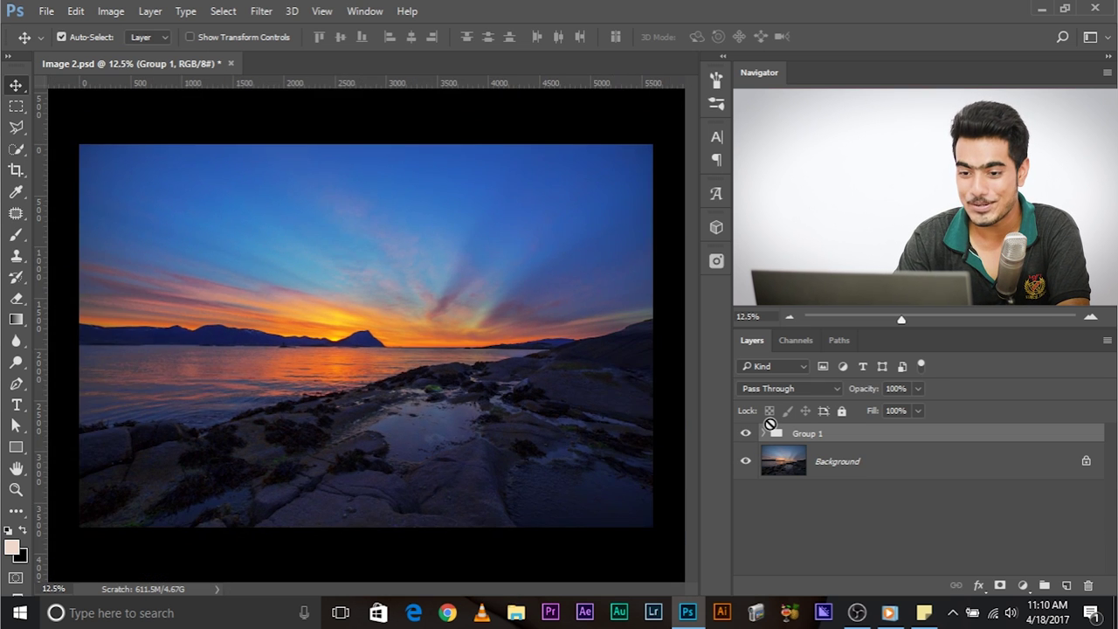
{"action": "key", "text": "ctrl+plus"}
{"action": "key", "text": "ctrl+plus"}
{"action": "key", "text": "ctrl+plus"}
{"action": "key", "text": "ctrl+plus"}
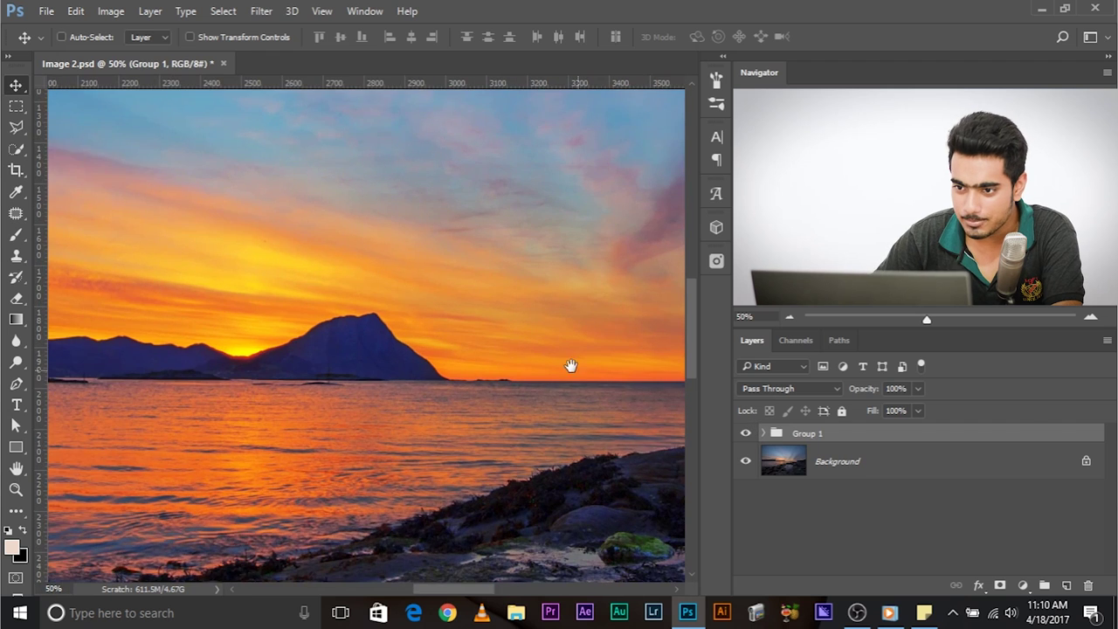
{"action": "left_click_drag", "start_coordinate": [571, 367], "coordinate": [297, 424]}
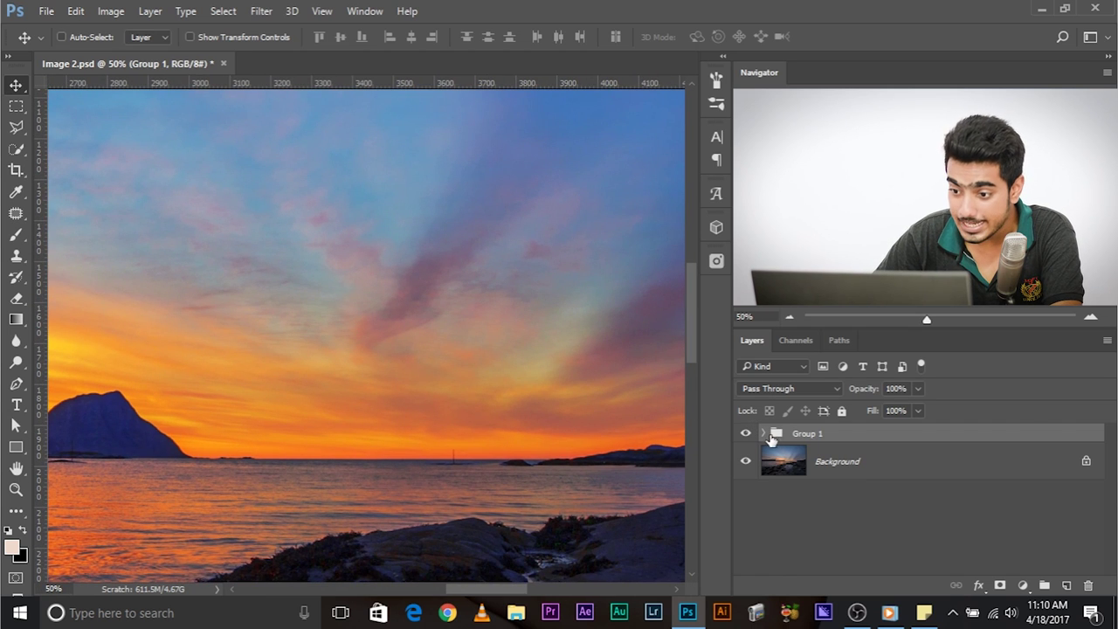
{"action": "left_click", "coordinate": [763, 433]}
{"action": "double_click", "coordinate": [816, 461]}
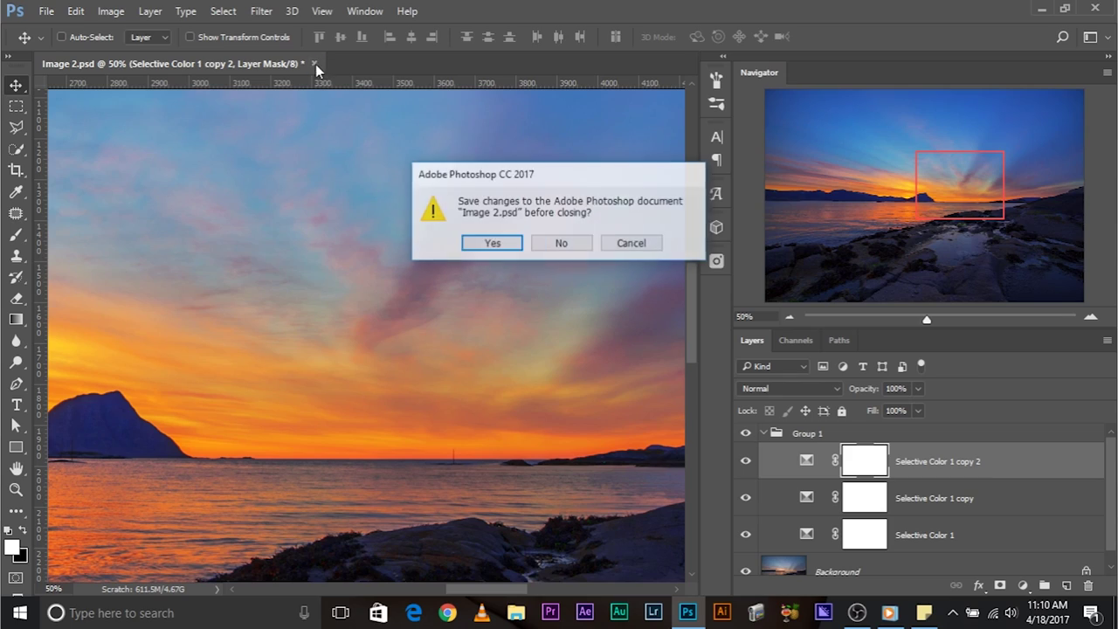
Close Image 2.psd without saving changes.
{"action": "left_click", "coordinate": [560, 241]}
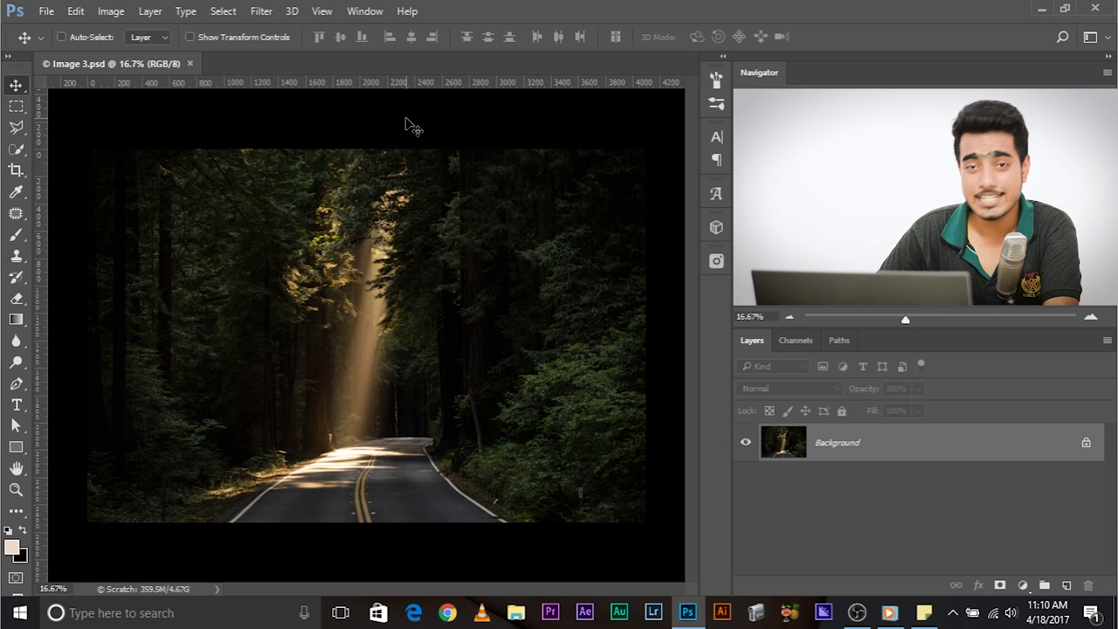
Set the canvas surround color behind the forest photo to Dark Gray.
{"action": "right_click", "coordinate": [406, 123]}
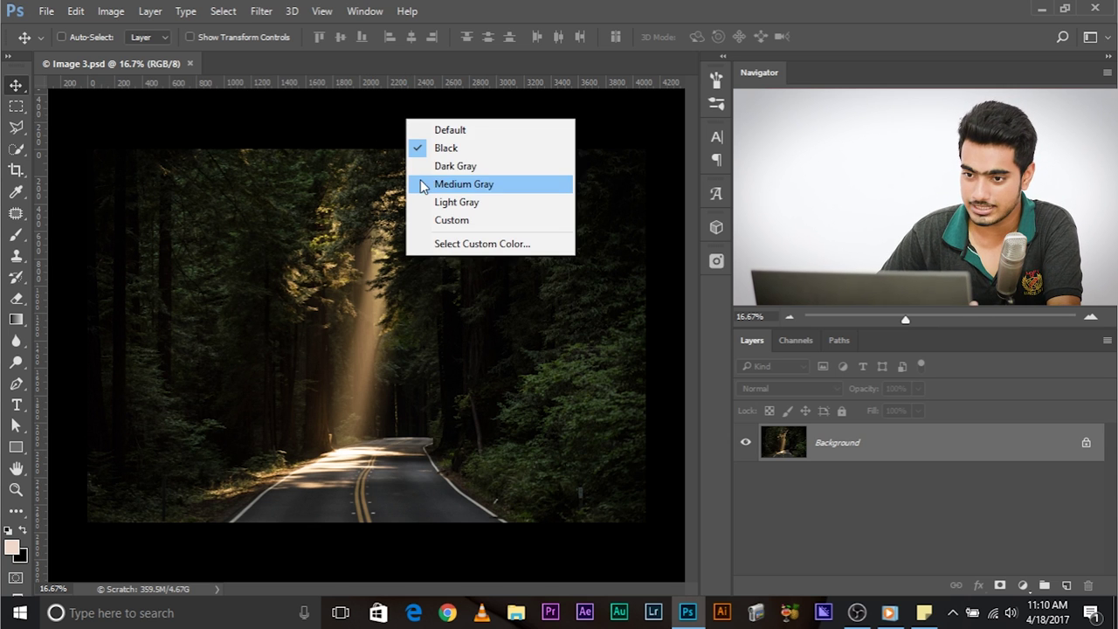
{"action": "left_click", "coordinate": [443, 166]}
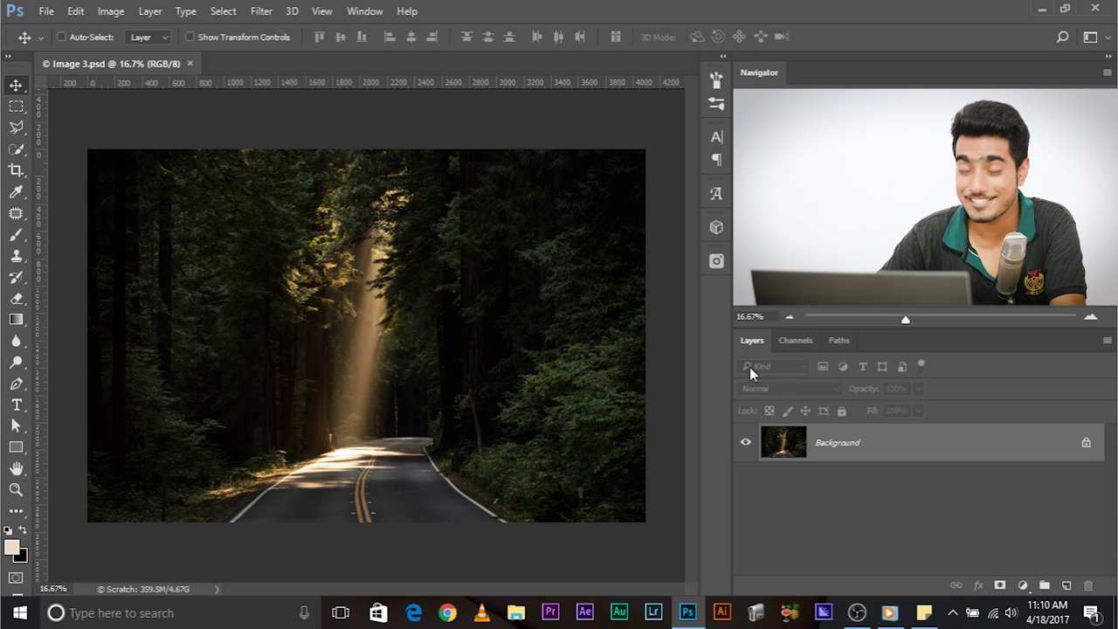
Add a Saturation-preset Selective Color layer to the forest road photo and review its settings.
{"action": "left_click", "coordinate": [1019, 585]}
{"action": "left_click", "coordinate": [1013, 572]}
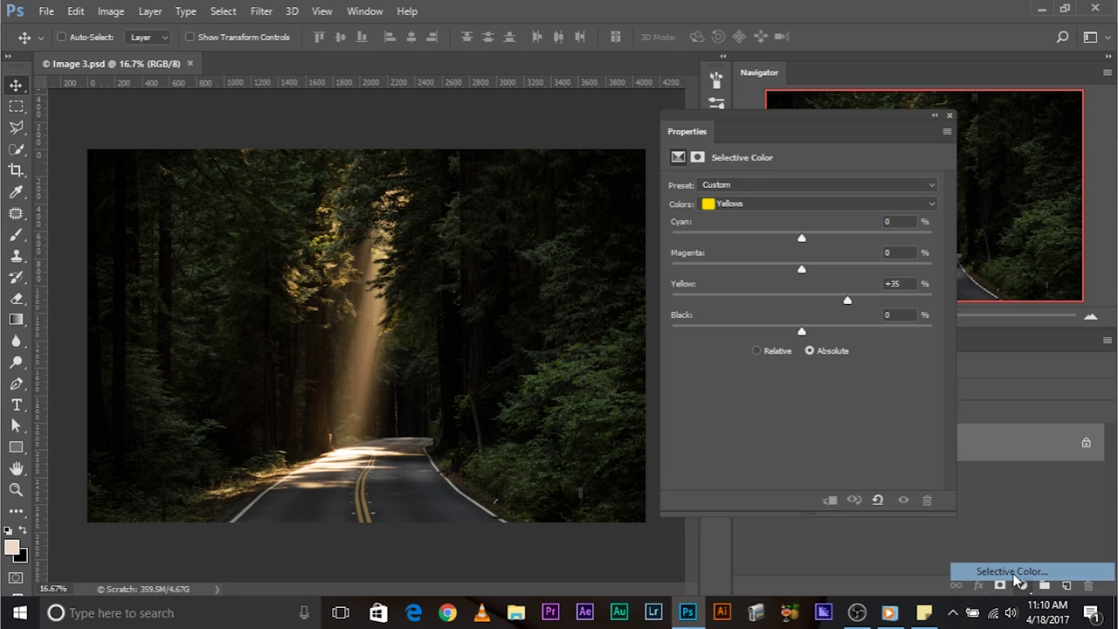
{"action": "left_click", "coordinate": [753, 187]}
{"action": "left_click", "coordinate": [758, 249]}
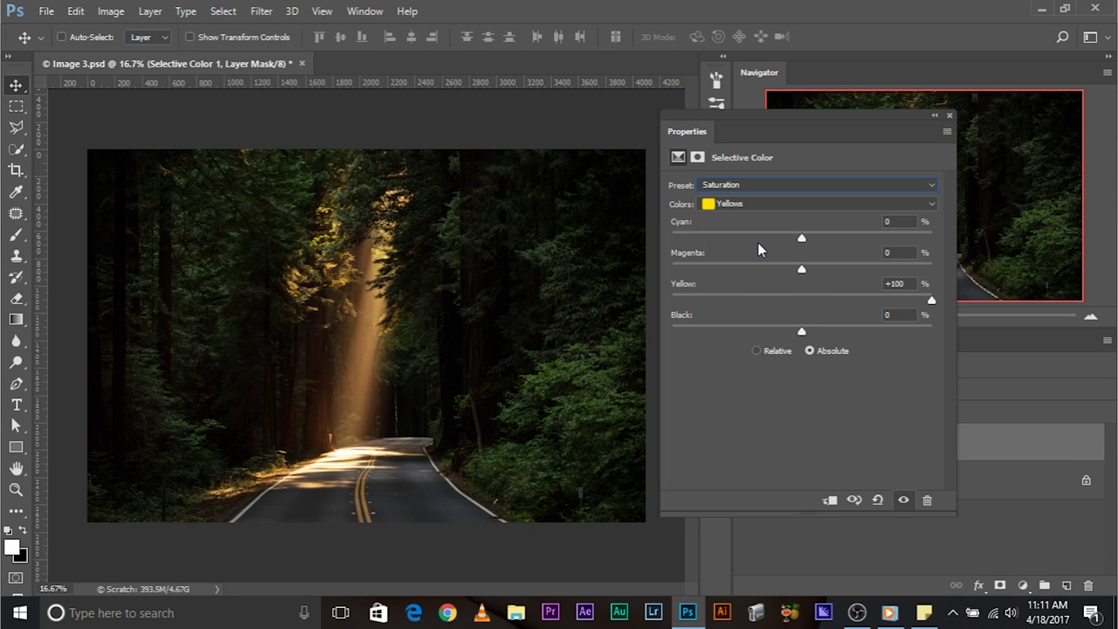
{"action": "left_click", "coordinate": [951, 117]}
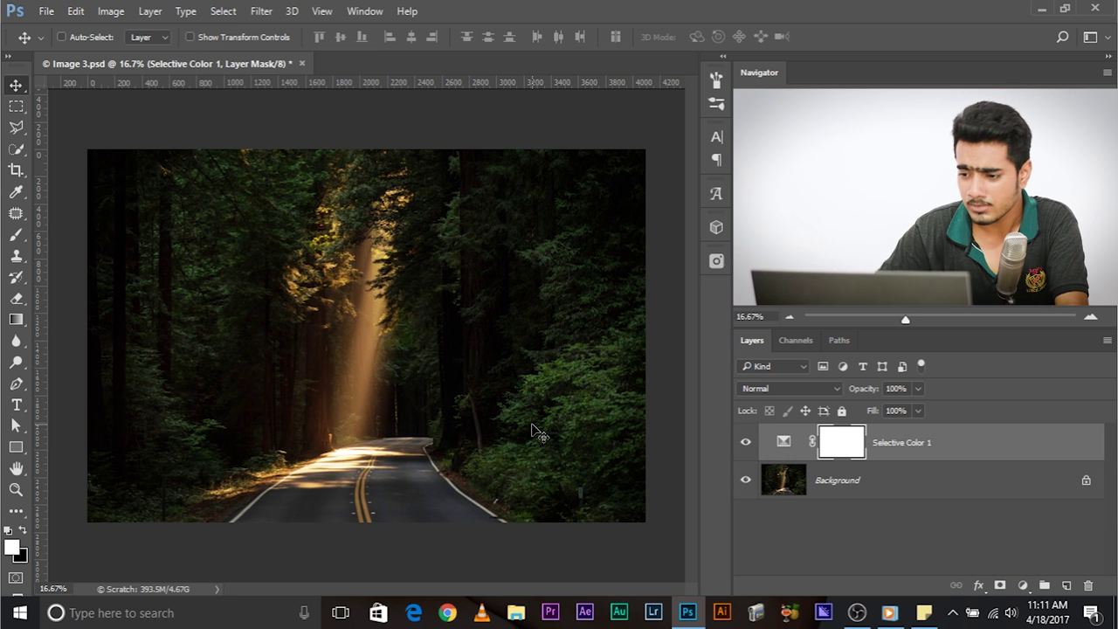
{"action": "double_click", "coordinate": [783, 442]}
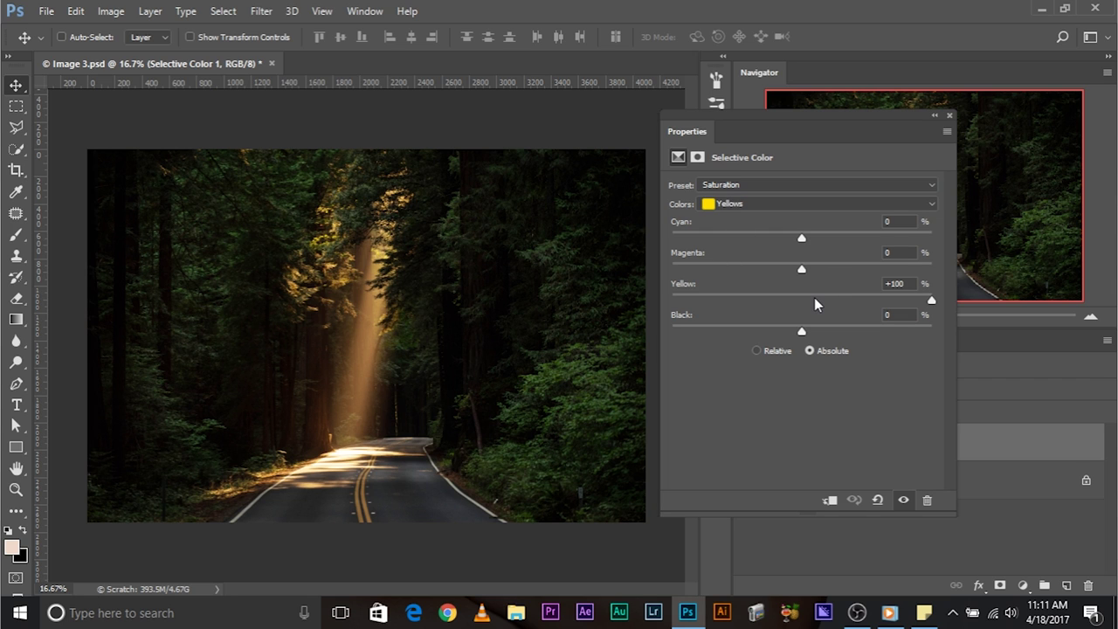
{"action": "left_click", "coordinate": [950, 117]}
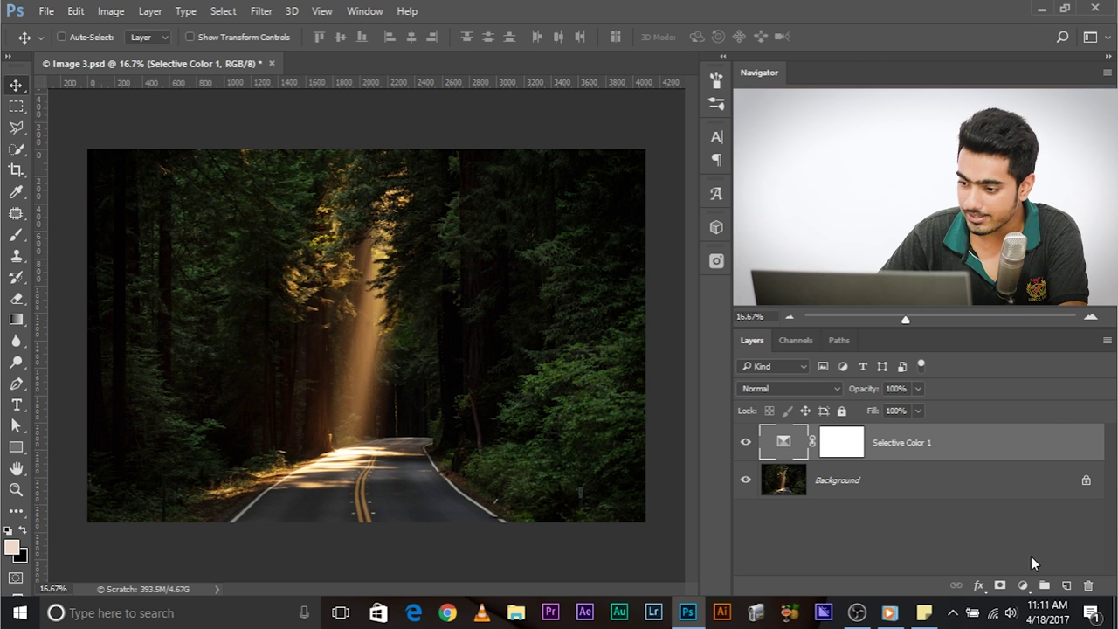
{"action": "left_click", "coordinate": [1023, 584]}
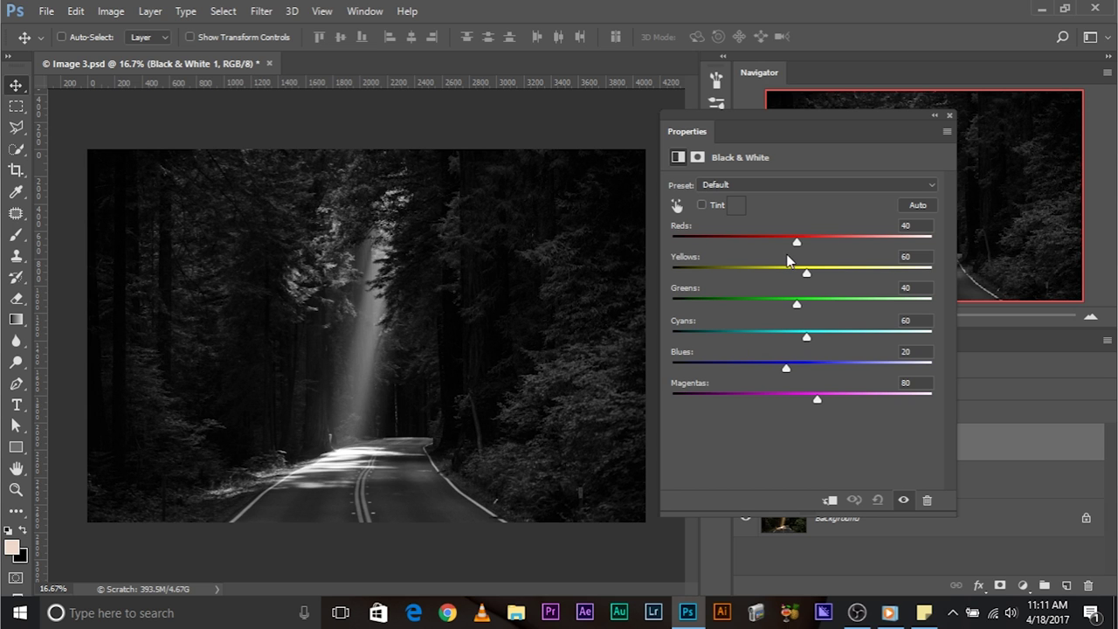
Set the Black & White layer's Reds slider to 59.
{"action": "mouse_move", "coordinate": [798, 243]}
{"action": "left_mouse_down"}
{"action": "mouse_move", "coordinate": [886, 236]}
{"action": "mouse_move", "coordinate": [761, 211]}
{"action": "mouse_move", "coordinate": [834, 218]}
{"action": "mouse_move", "coordinate": [806, 227]}
{"action": "left_mouse_up"}
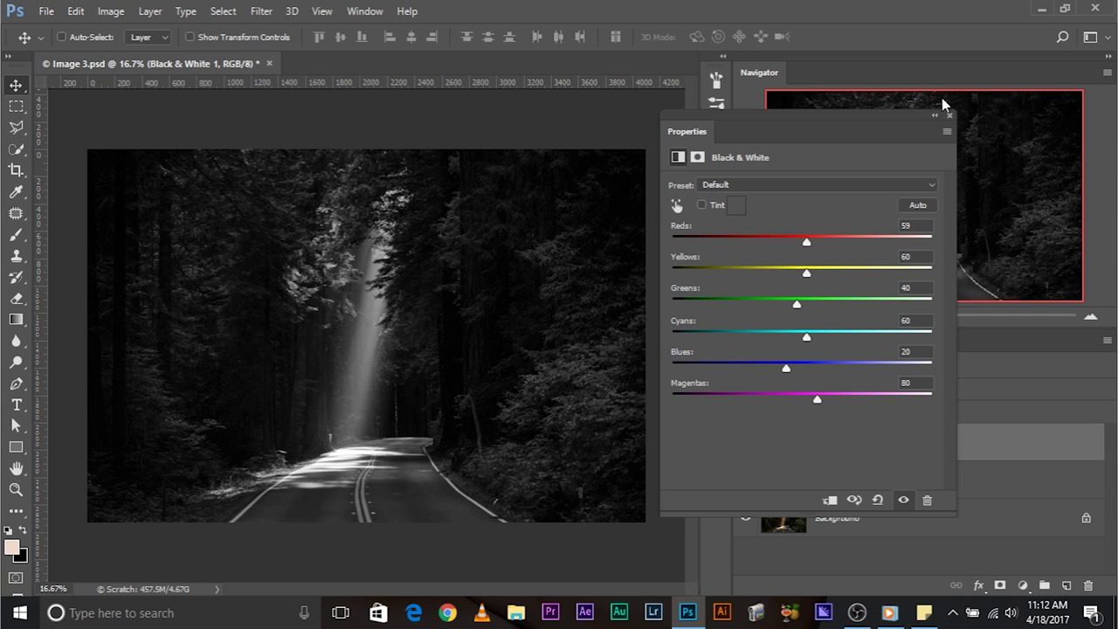
{"action": "left_click", "coordinate": [949, 116]}
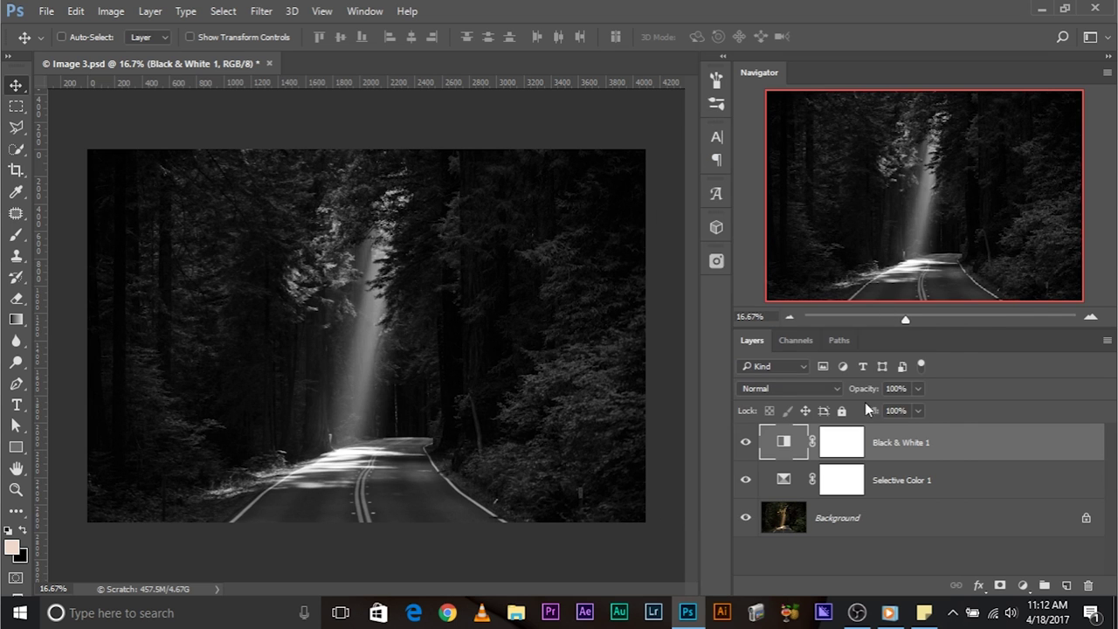
Blend Black & White 1 as Luminosity and raise its Greens to 154.
{"action": "left_click", "coordinate": [801, 387]}
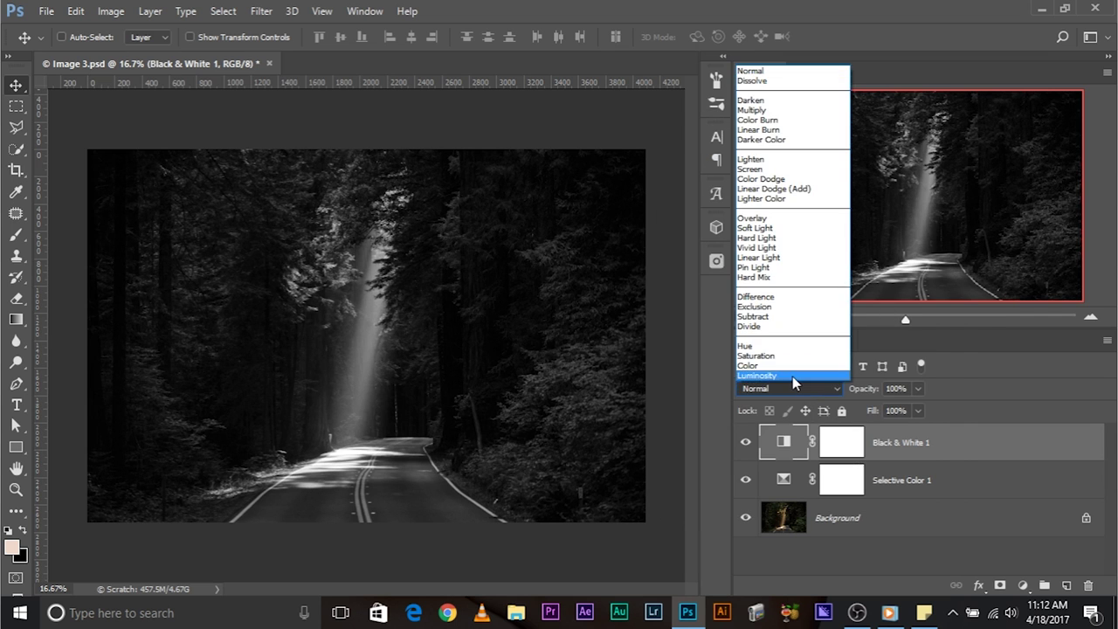
{"action": "left_click", "coordinate": [792, 376]}
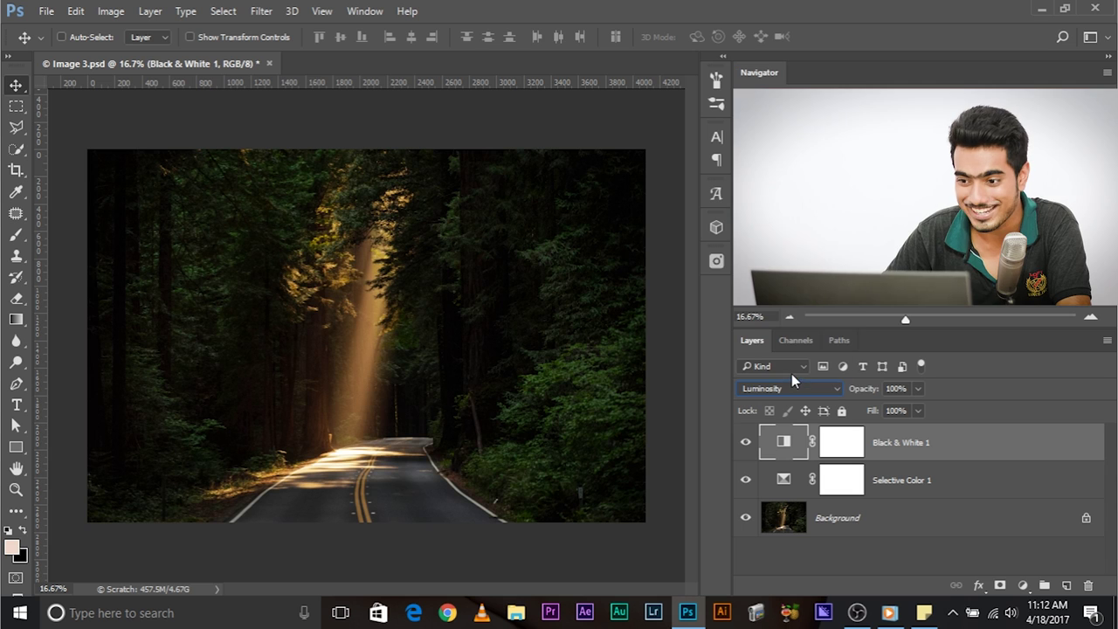
{"action": "double_click", "coordinate": [776, 443]}
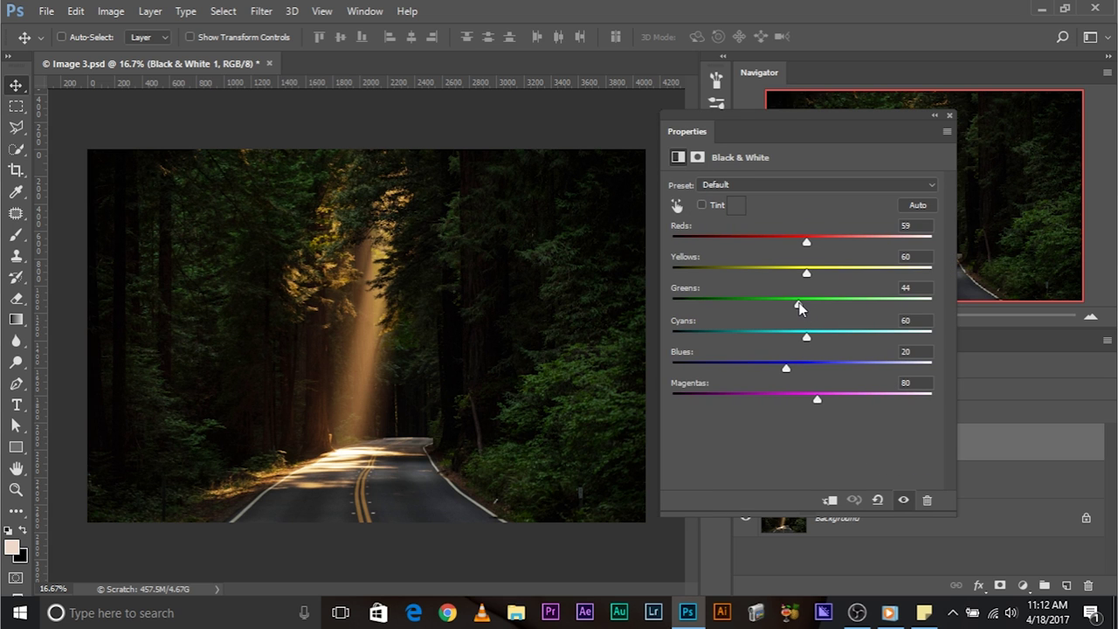
{"action": "left_click_drag", "start_coordinate": [799, 308], "coordinate": [855, 305]}
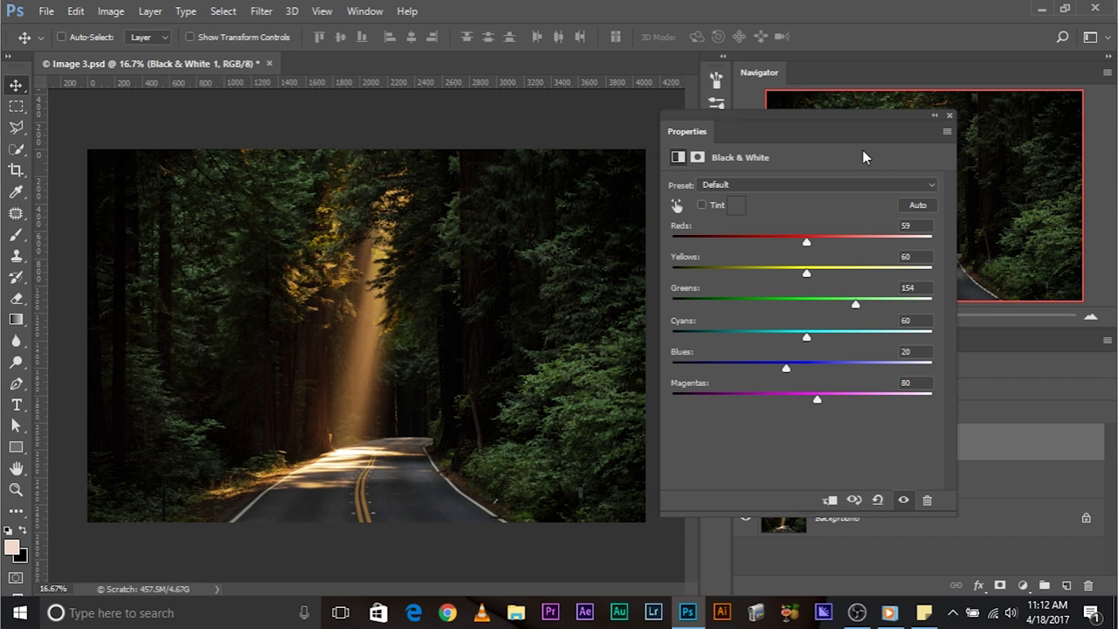
{"action": "left_click", "coordinate": [949, 115]}
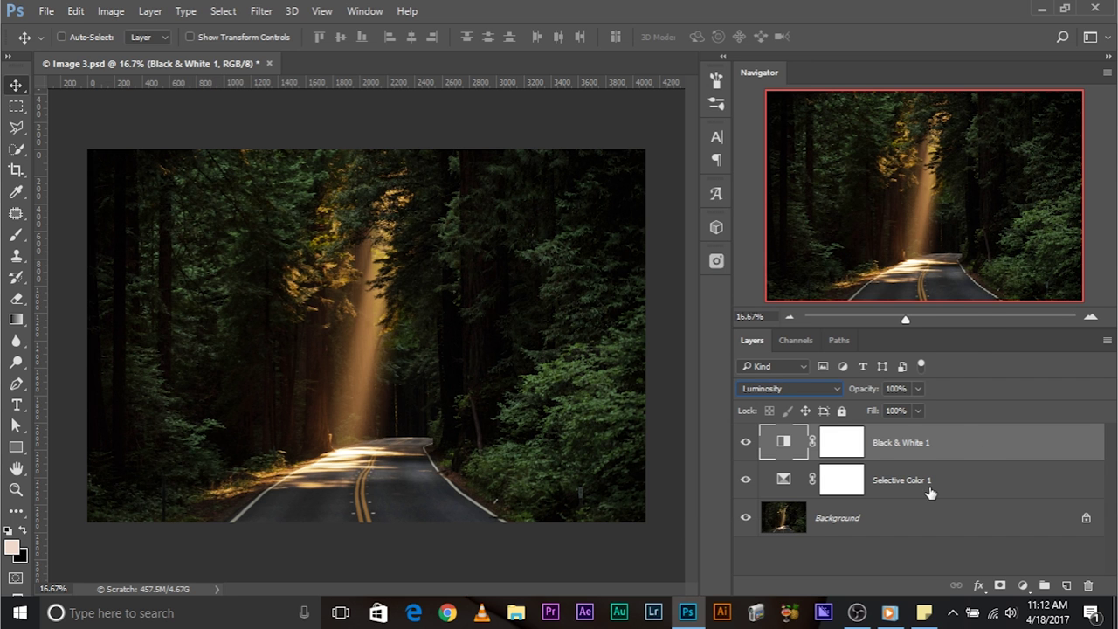
Duplicate Selective Color 1, reset the copy, and set its Greens Magenta to -100.
{"action": "left_click", "coordinate": [993, 478]}
{"action": "left_click_drag", "start_coordinate": [973, 479], "coordinate": [1069, 586]}
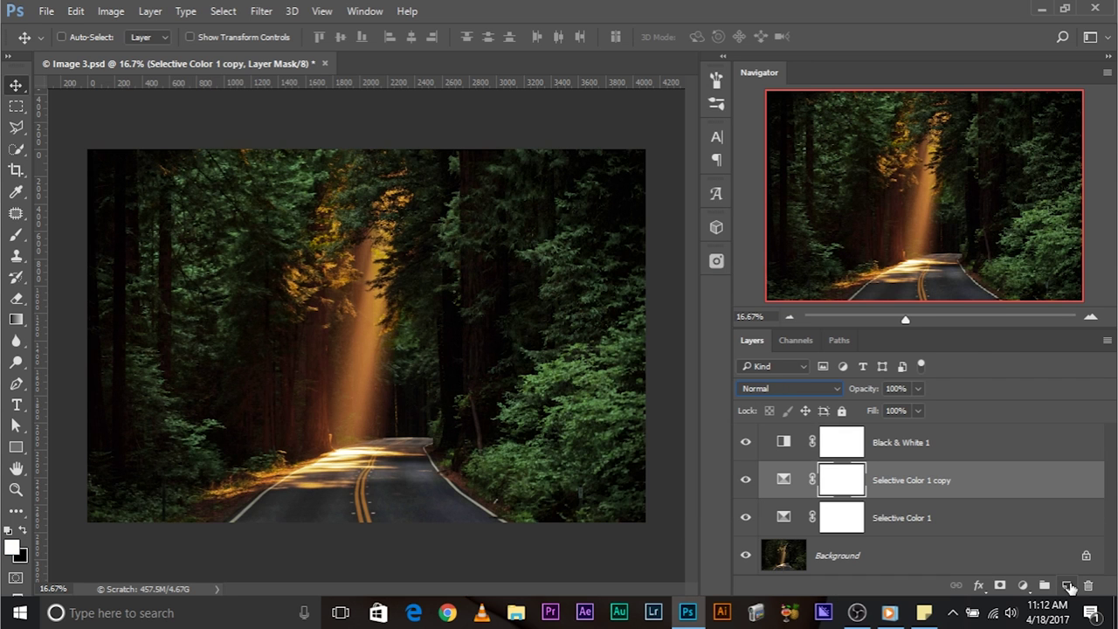
{"action": "double_click", "coordinate": [789, 482]}
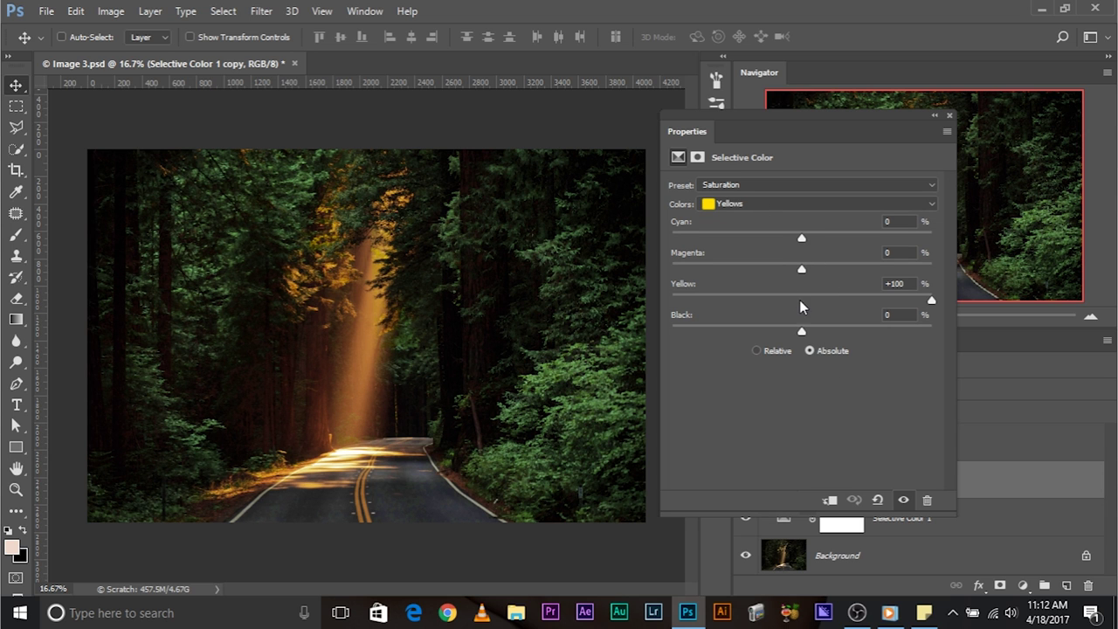
{"action": "left_click", "coordinate": [879, 500]}
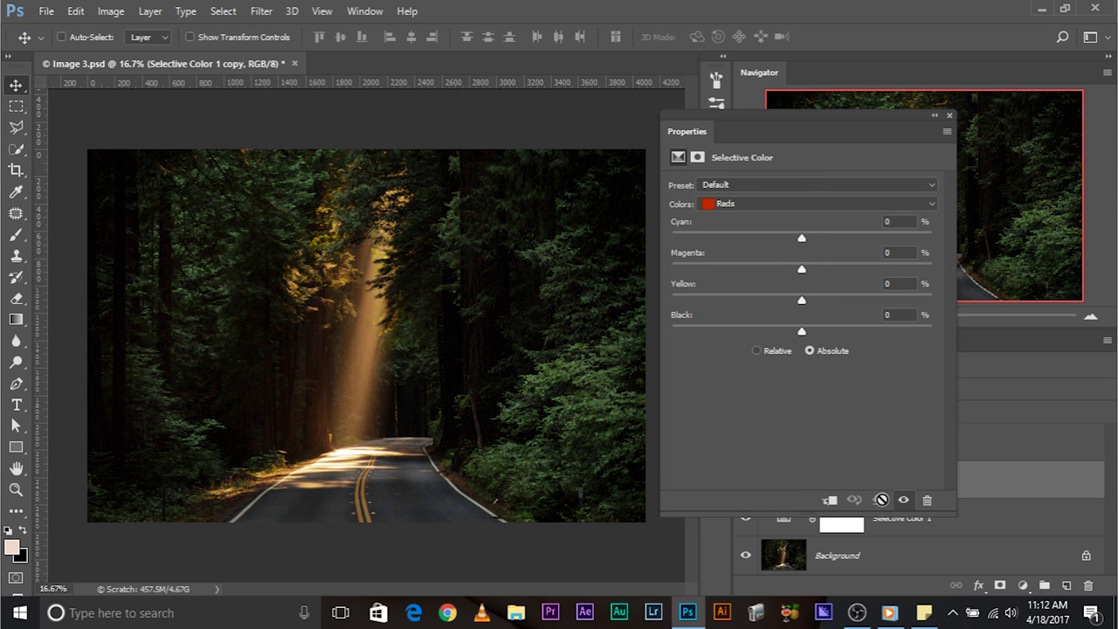
{"action": "left_click", "coordinate": [741, 204]}
{"action": "left_click", "coordinate": [745, 246]}
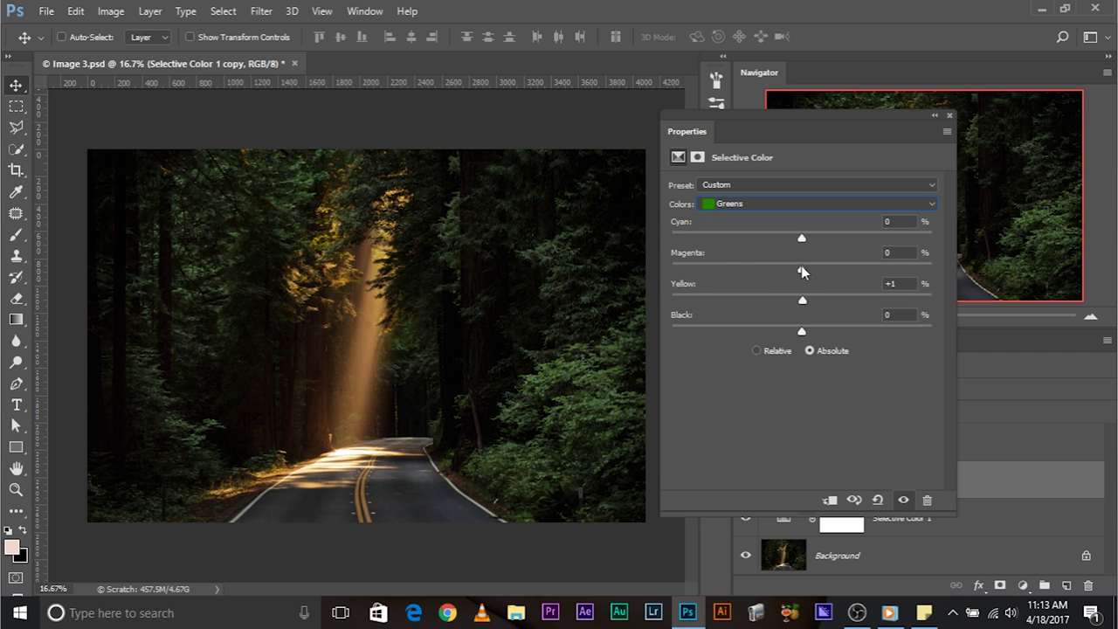
{"action": "left_click_drag", "start_coordinate": [801, 273], "coordinate": [349, 260]}
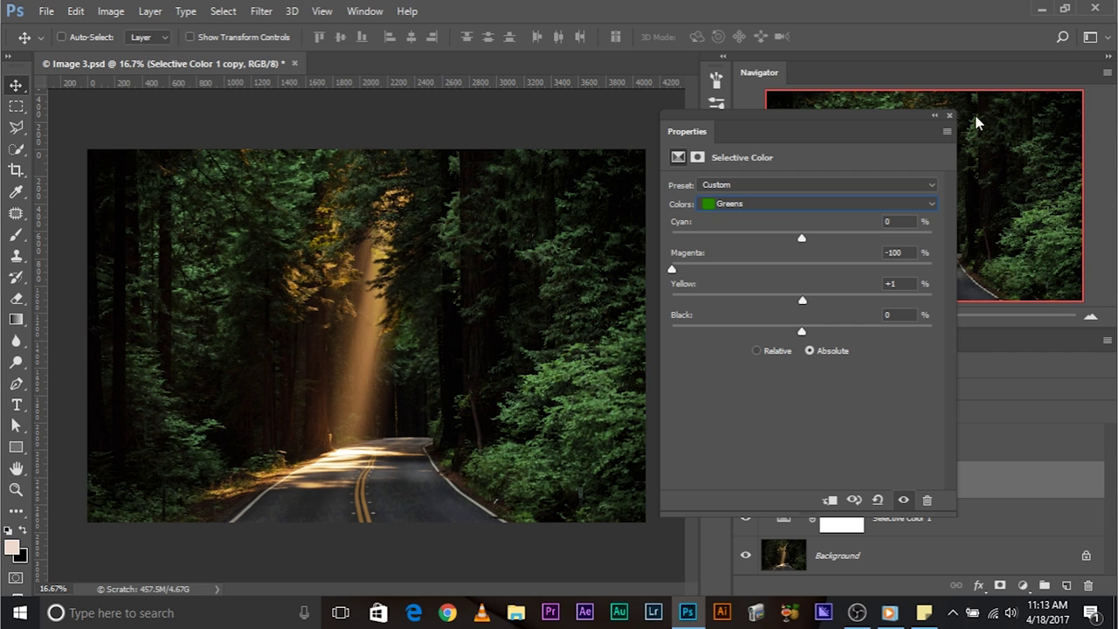